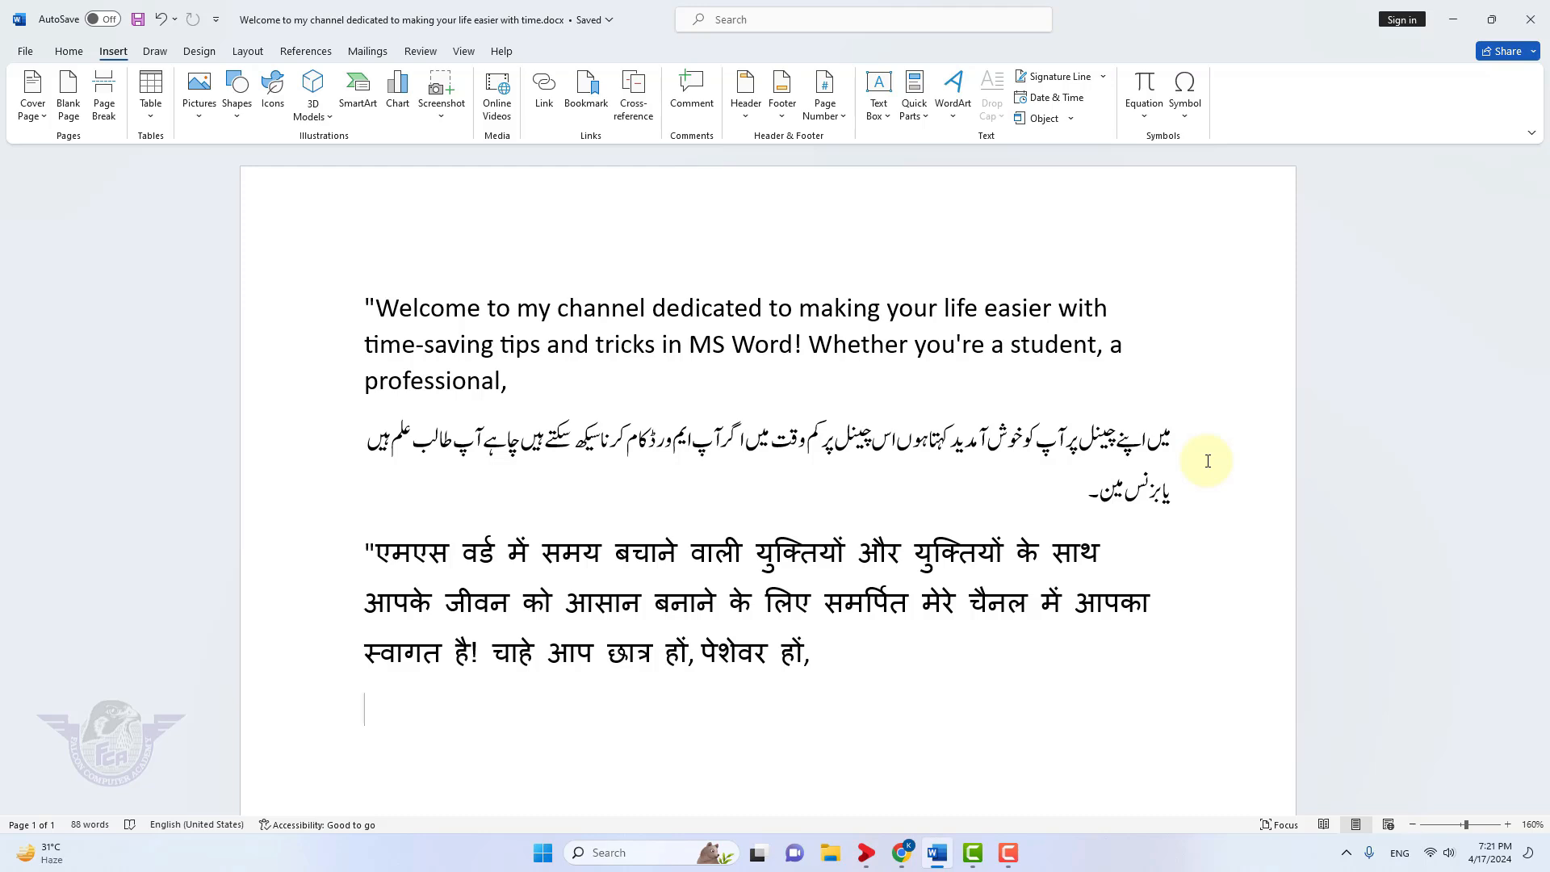
# Step: Create a blank document and insert the saved AutoText entry =insert into it twice
pyautogui.click(25, 53)
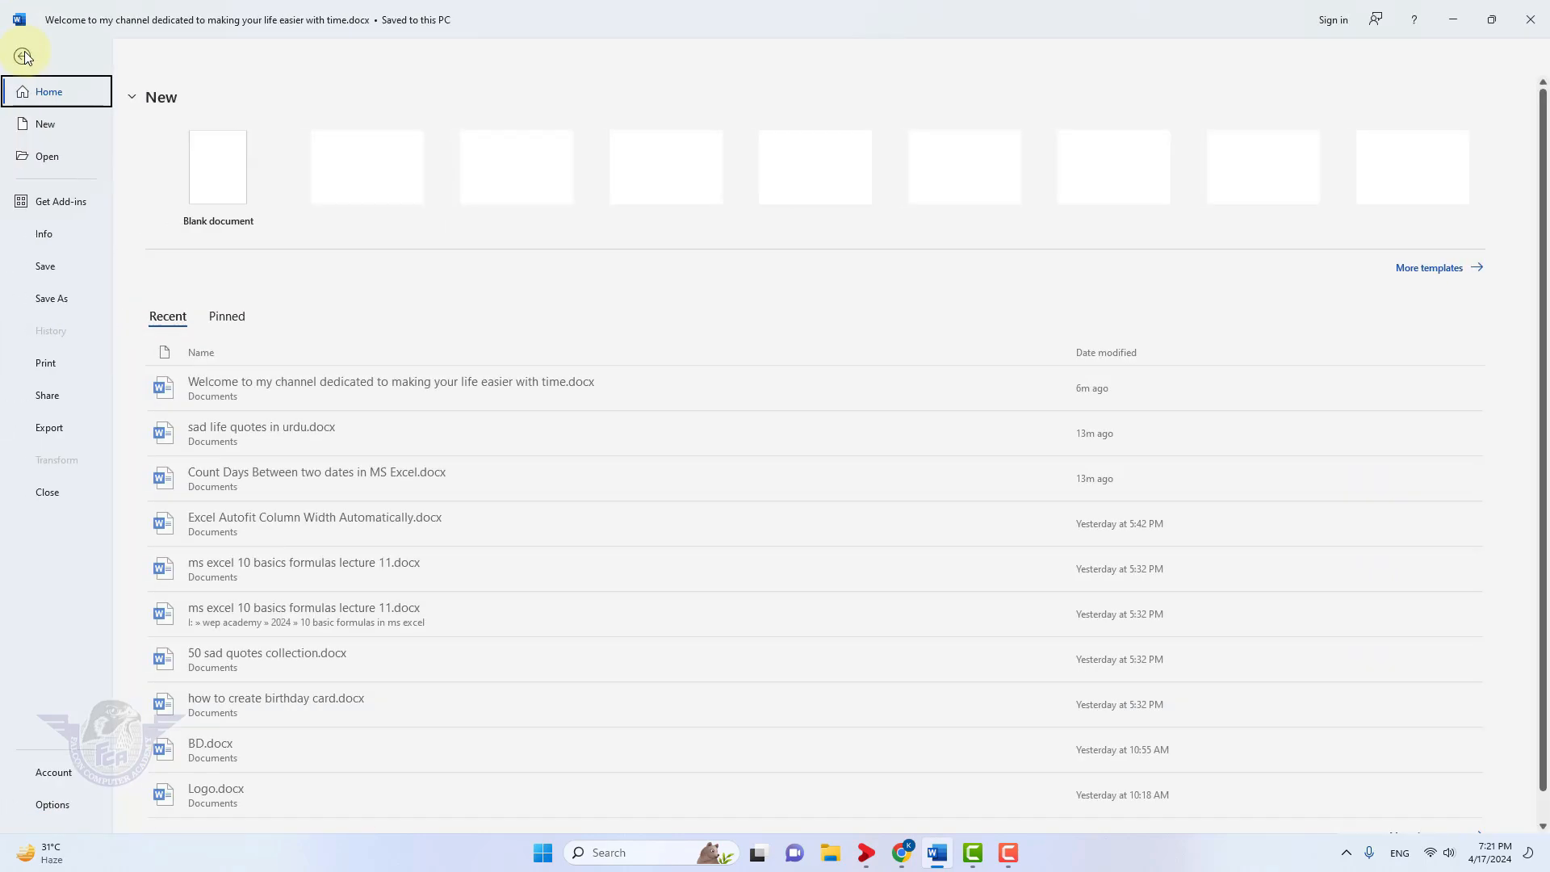
pyautogui.click(43, 126)
pyautogui.click(214, 183)
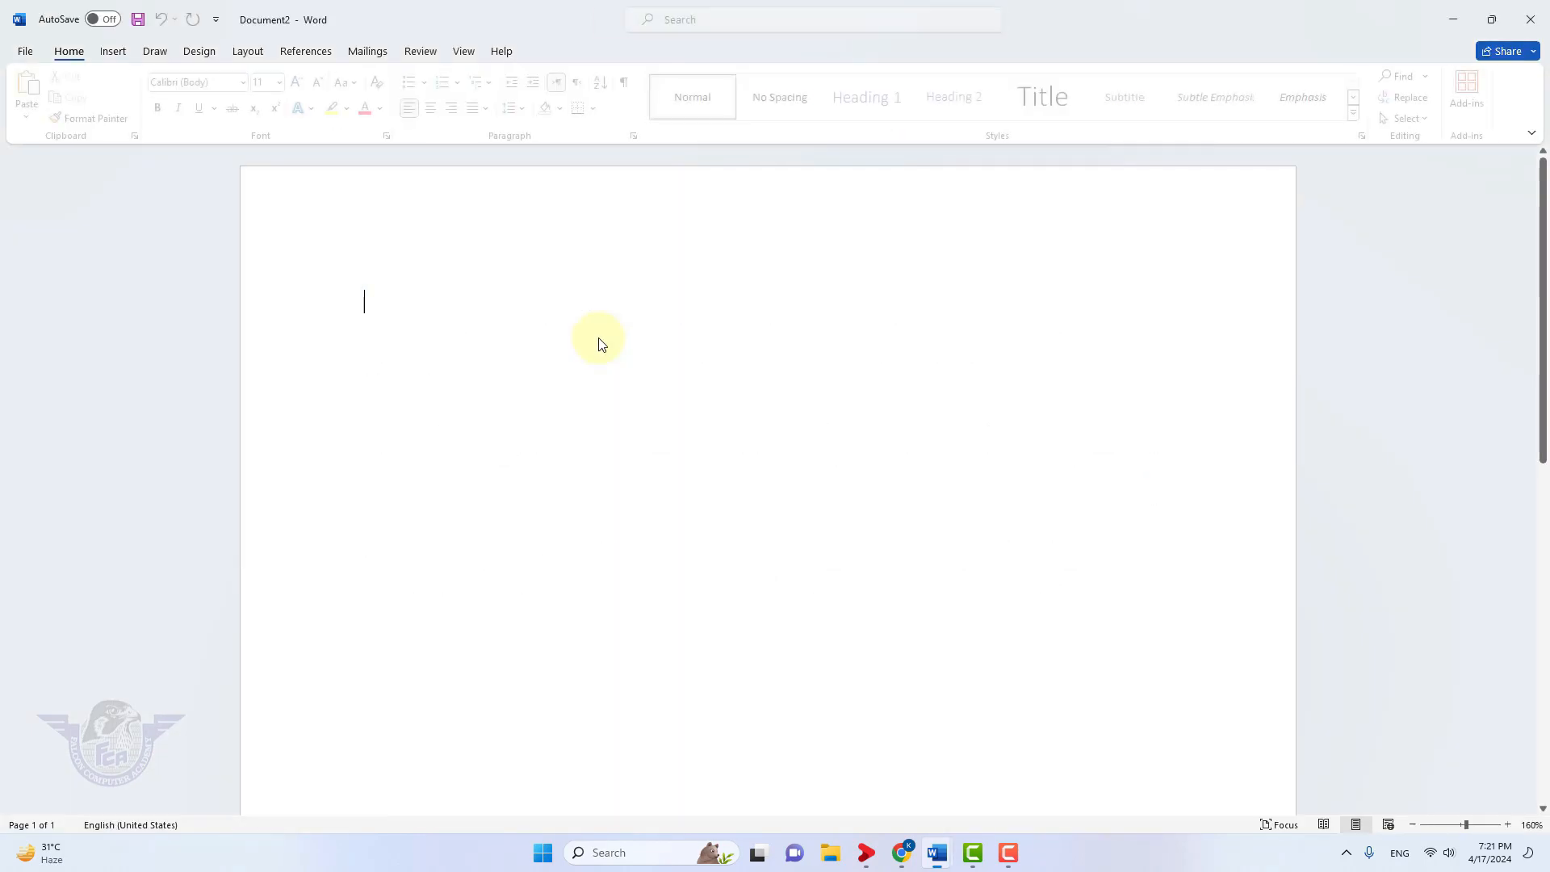
pyautogui.write('=insert')
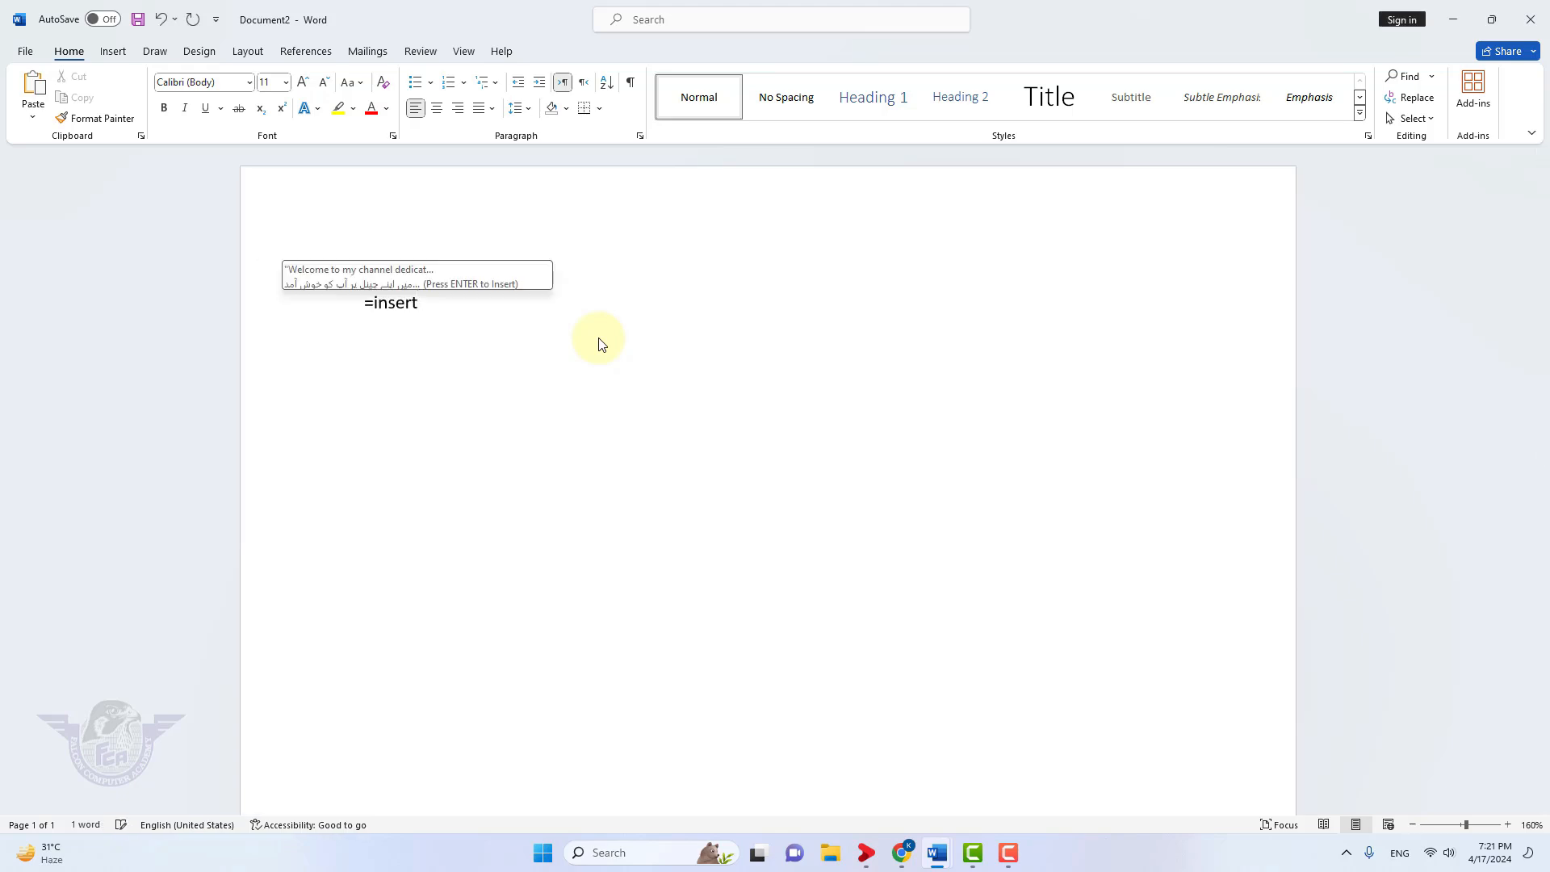
pyautogui.press('Return')
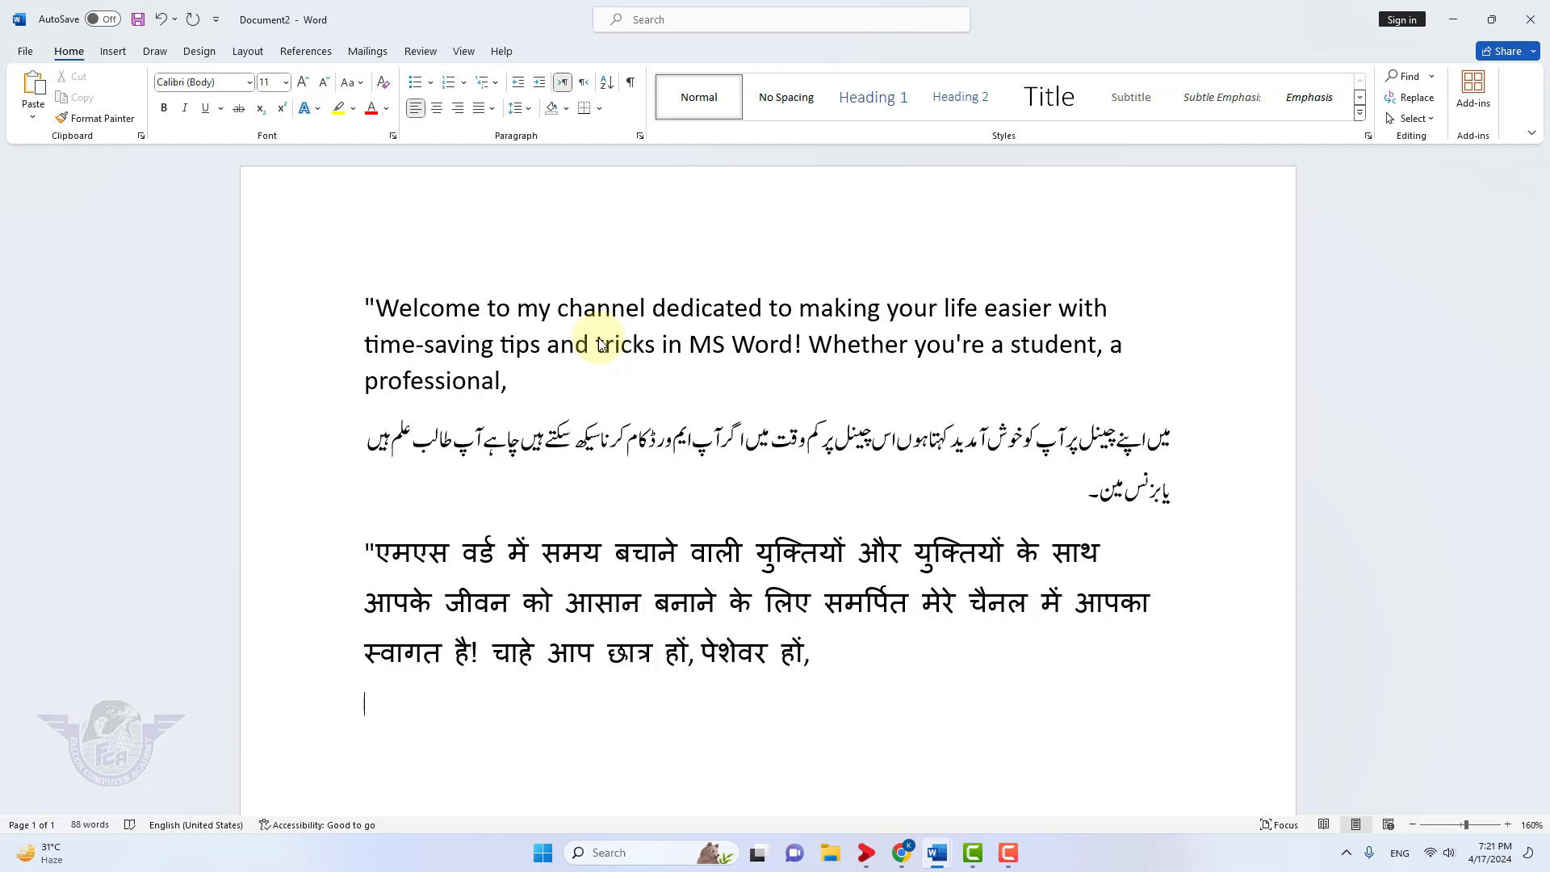
pyautogui.write('=insert')
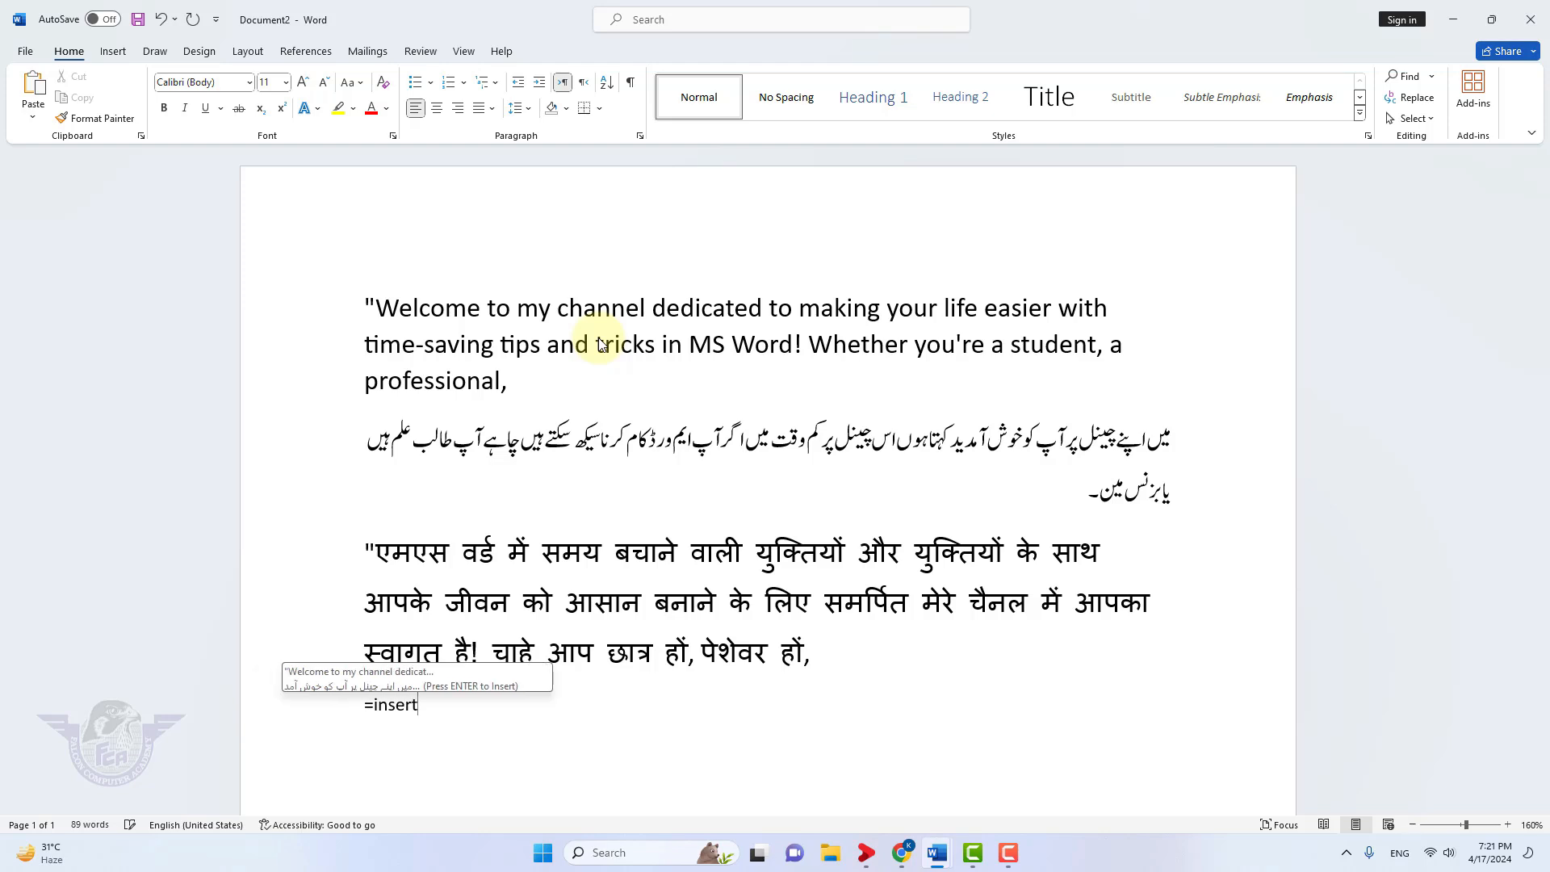
pyautogui.press('Return')
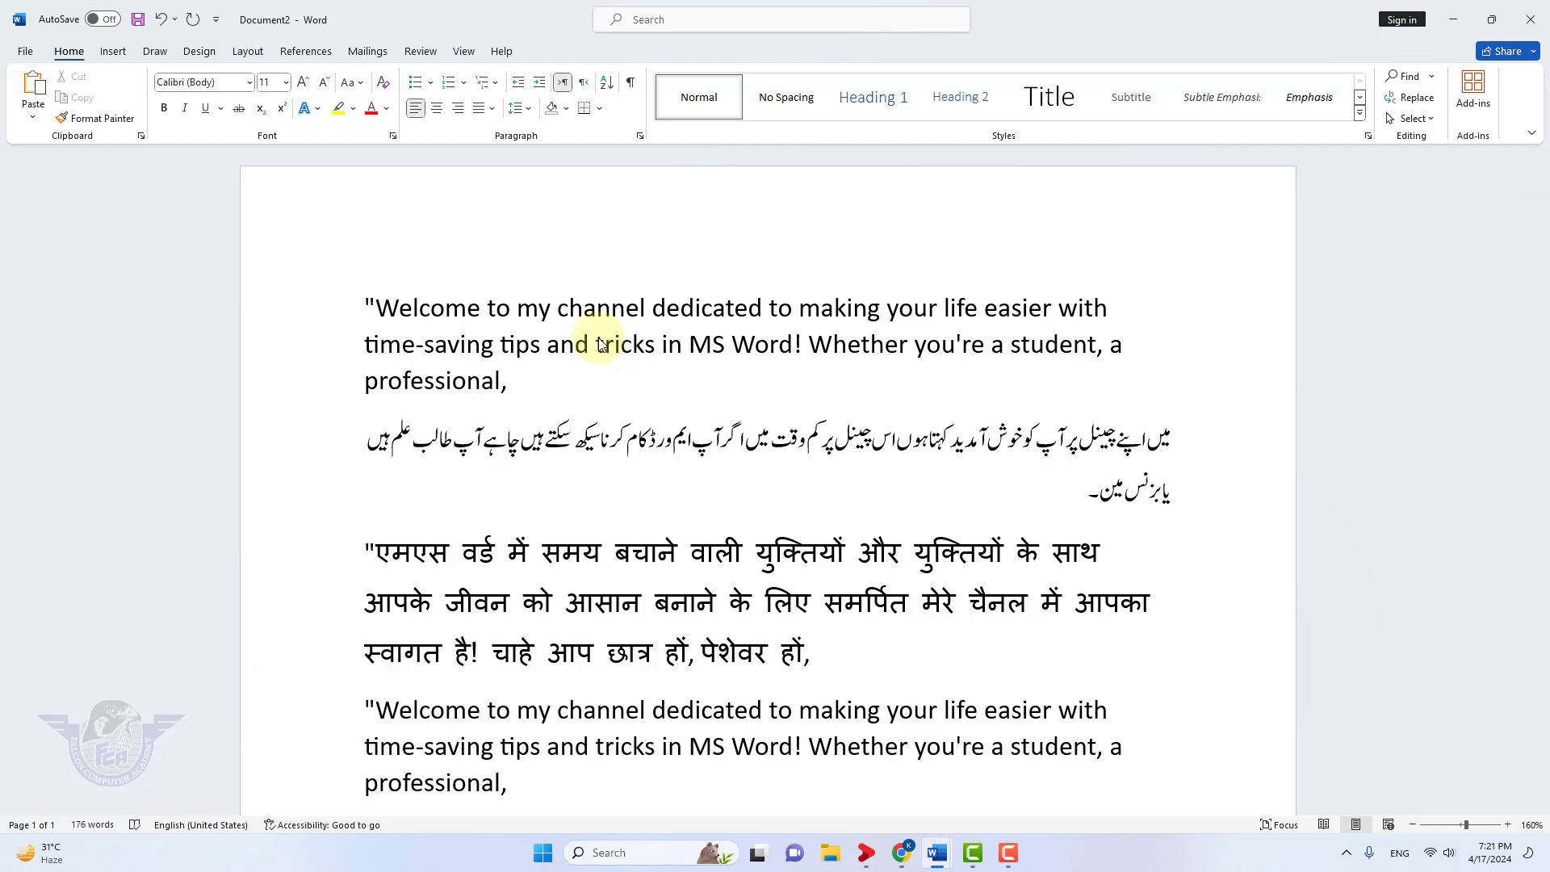
pyautogui.scroll(-3, 600, 345)
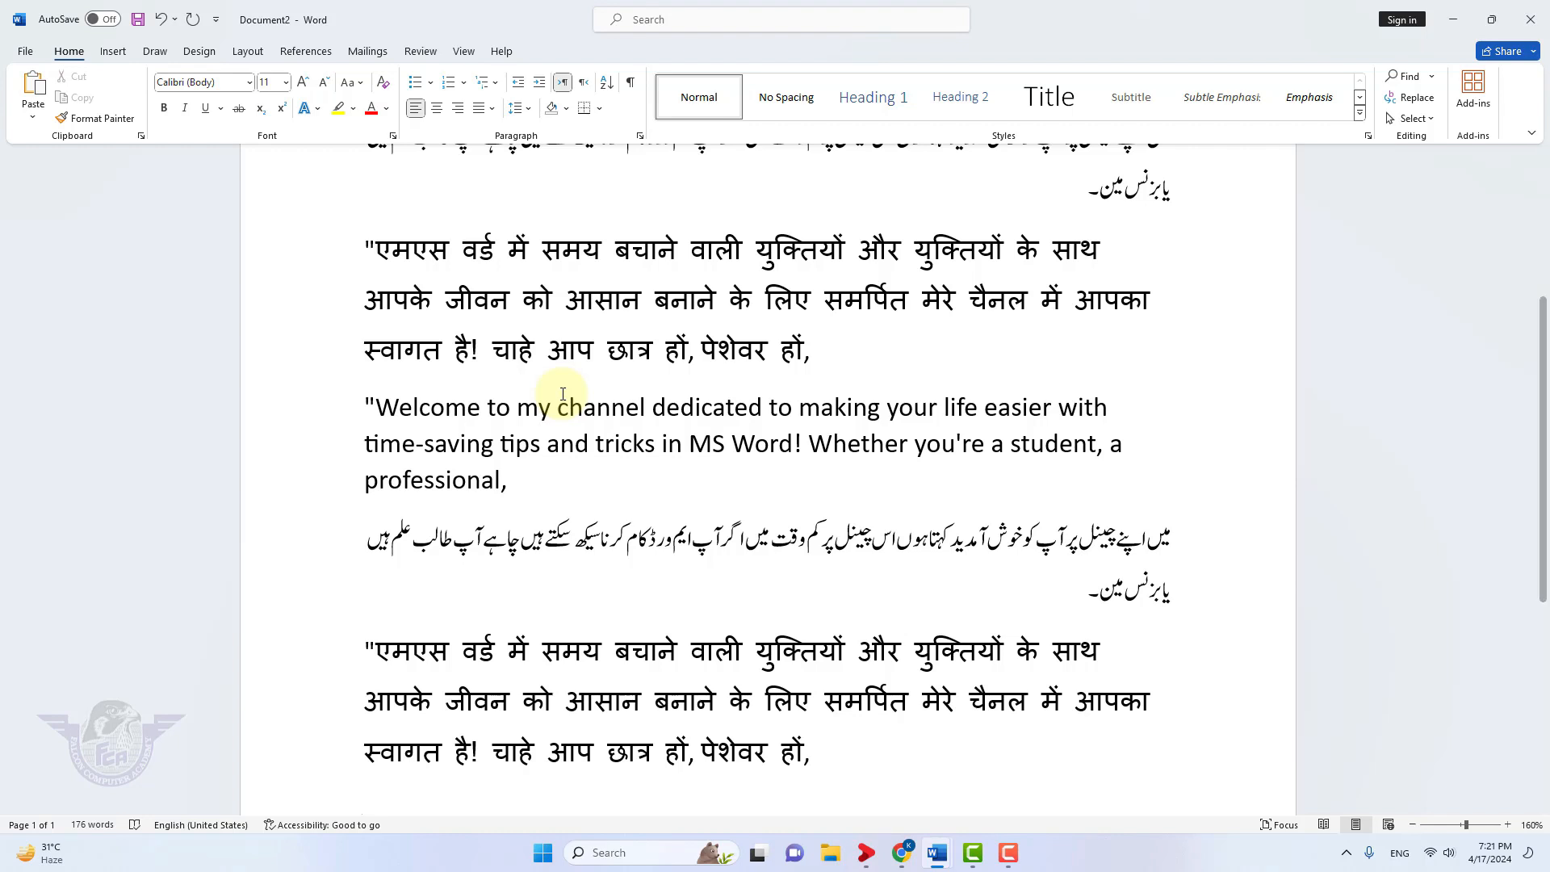
# Step: Create another blank document and generate sample paragraphs in it with =rand() and =lorem()
pyautogui.hotkey('ctrl', 'n')
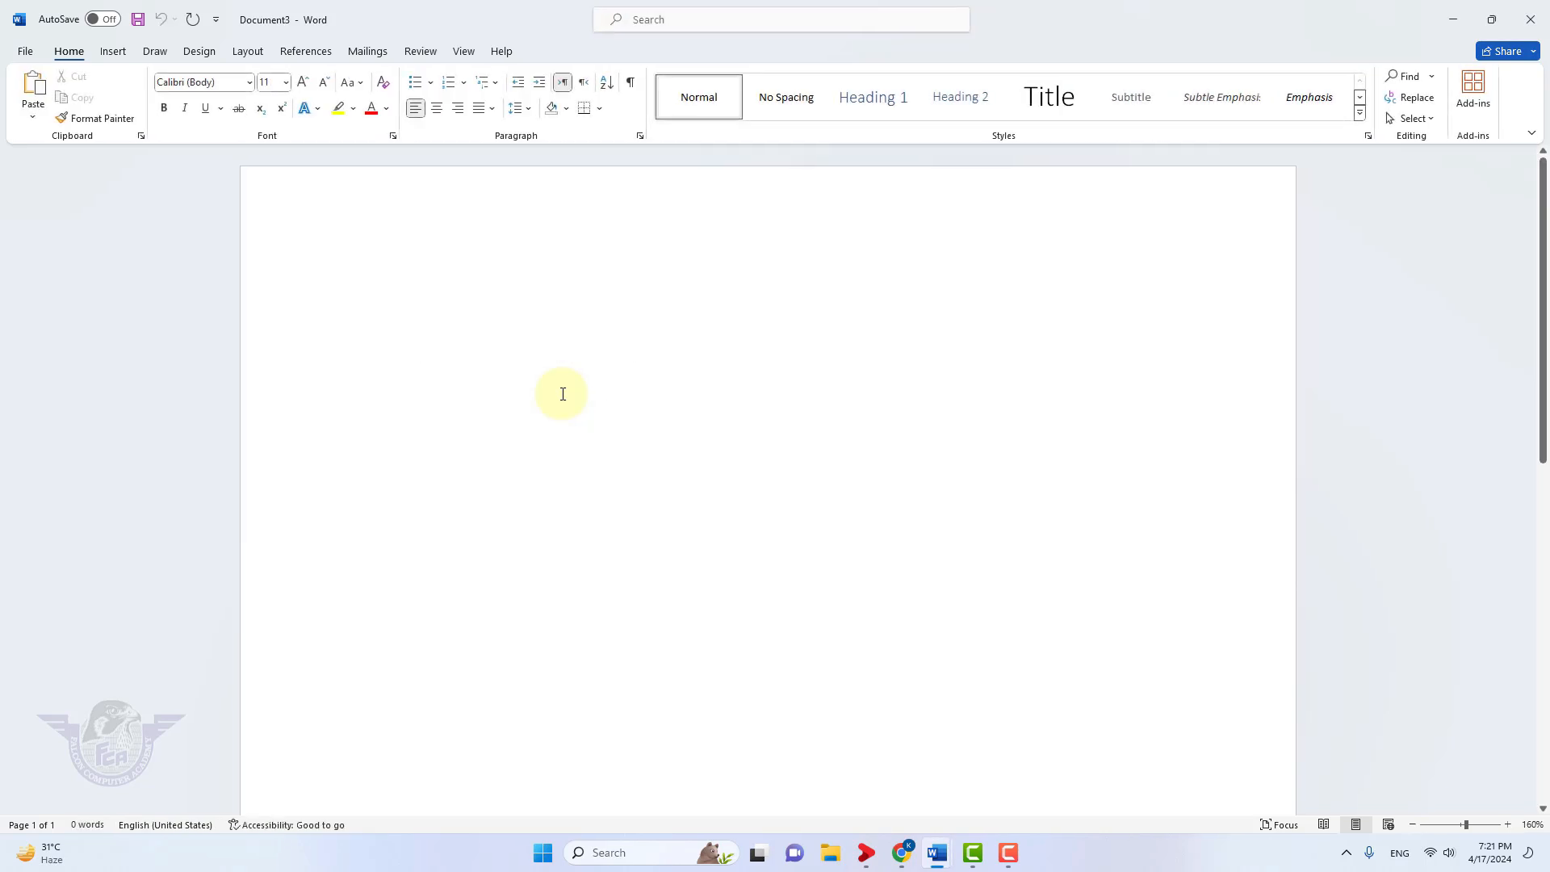
pyautogui.write('=rand()')
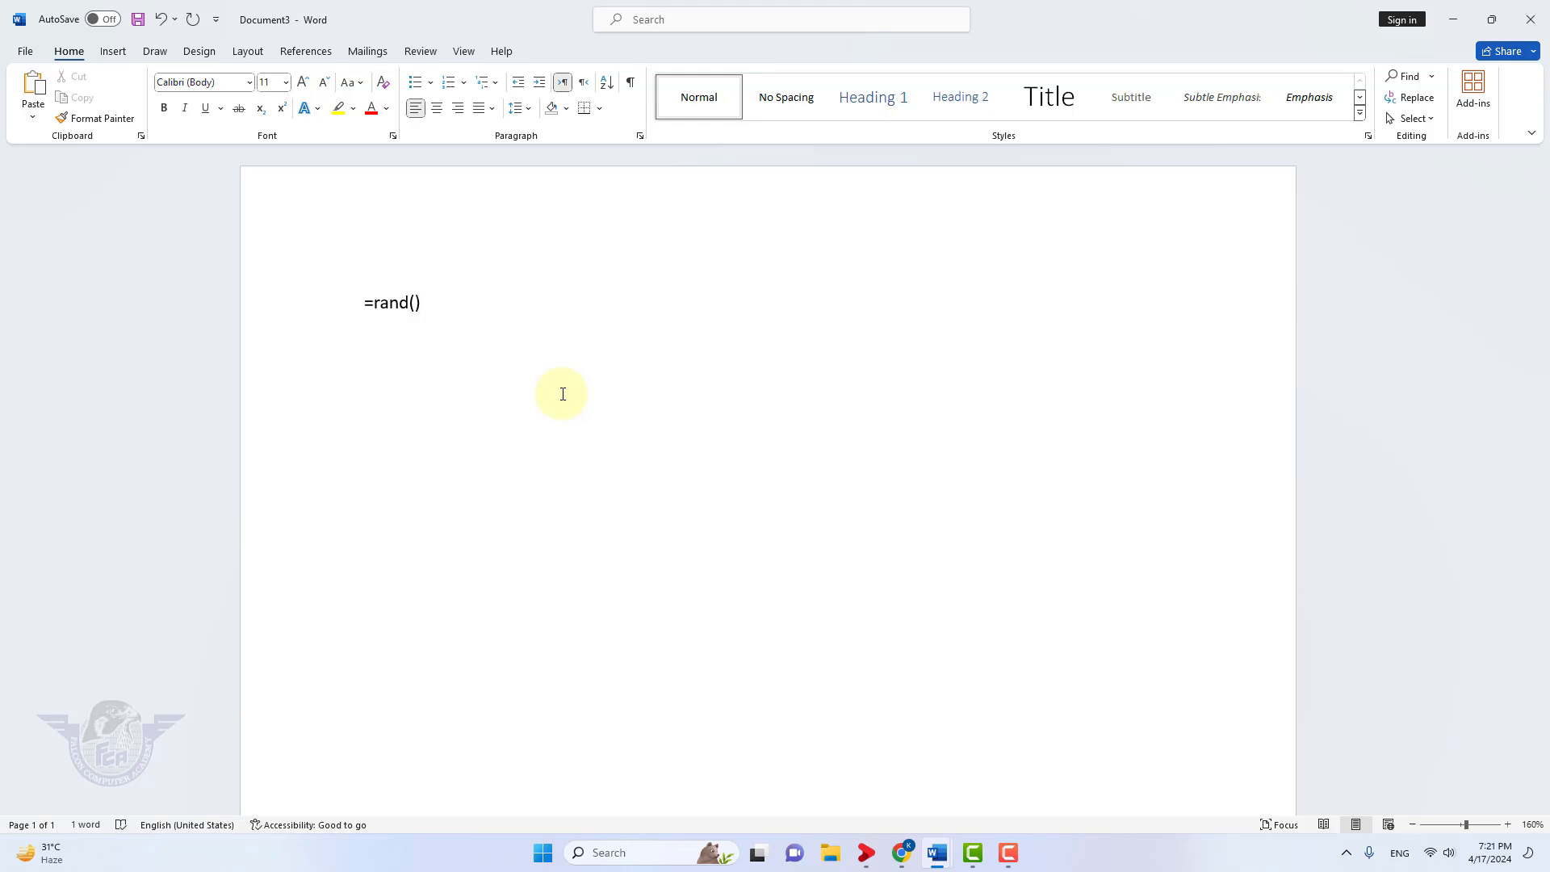
pyautogui.press('Return')
pyautogui.write('=lore')
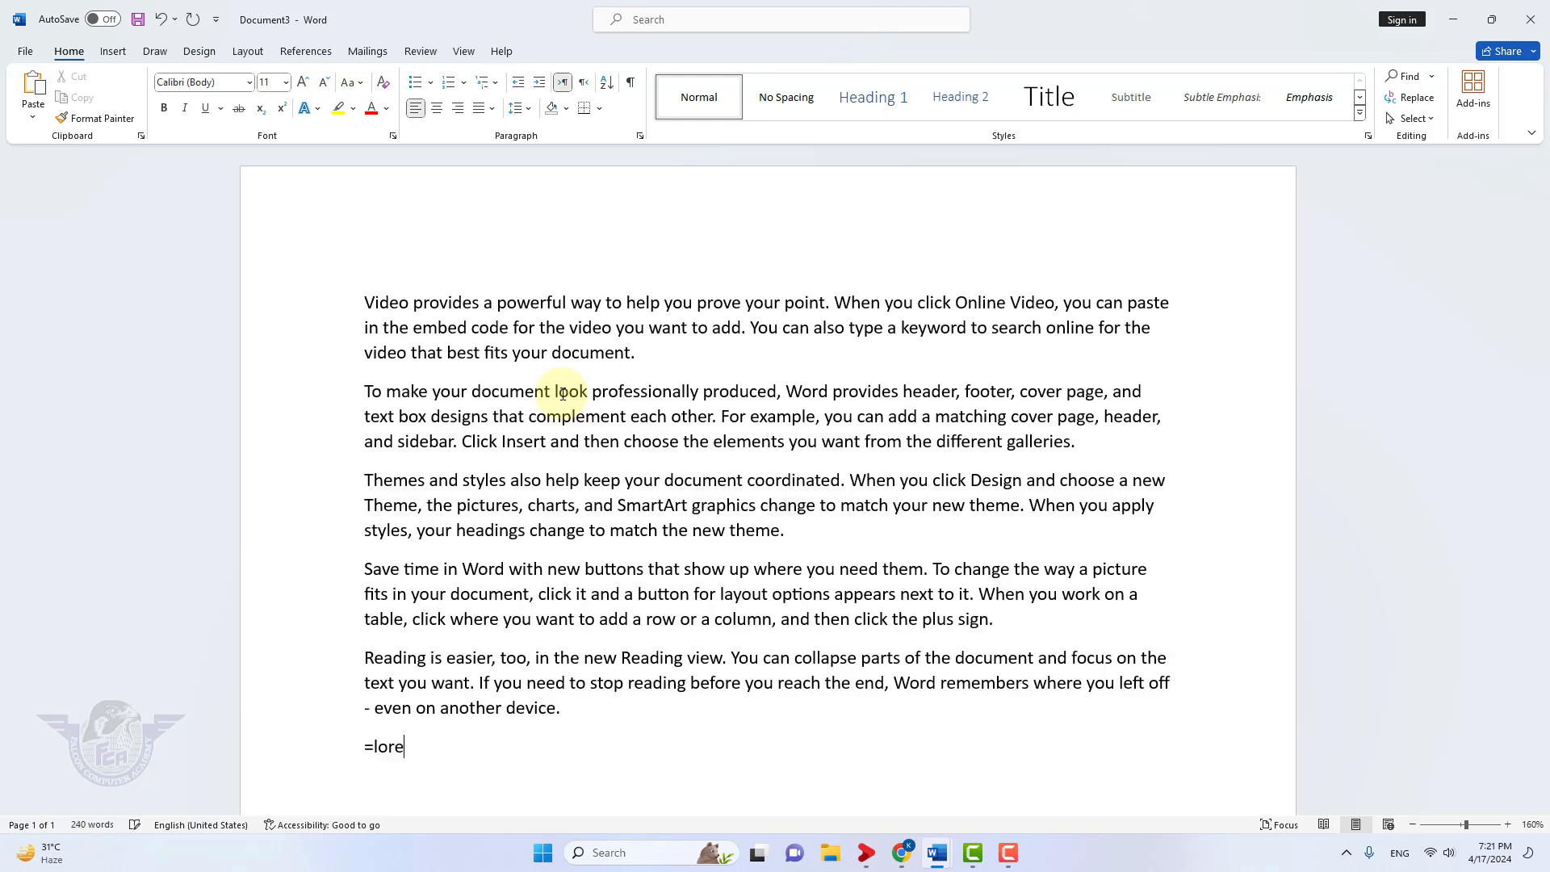
pyautogui.write('m()')
pyautogui.press('Return')
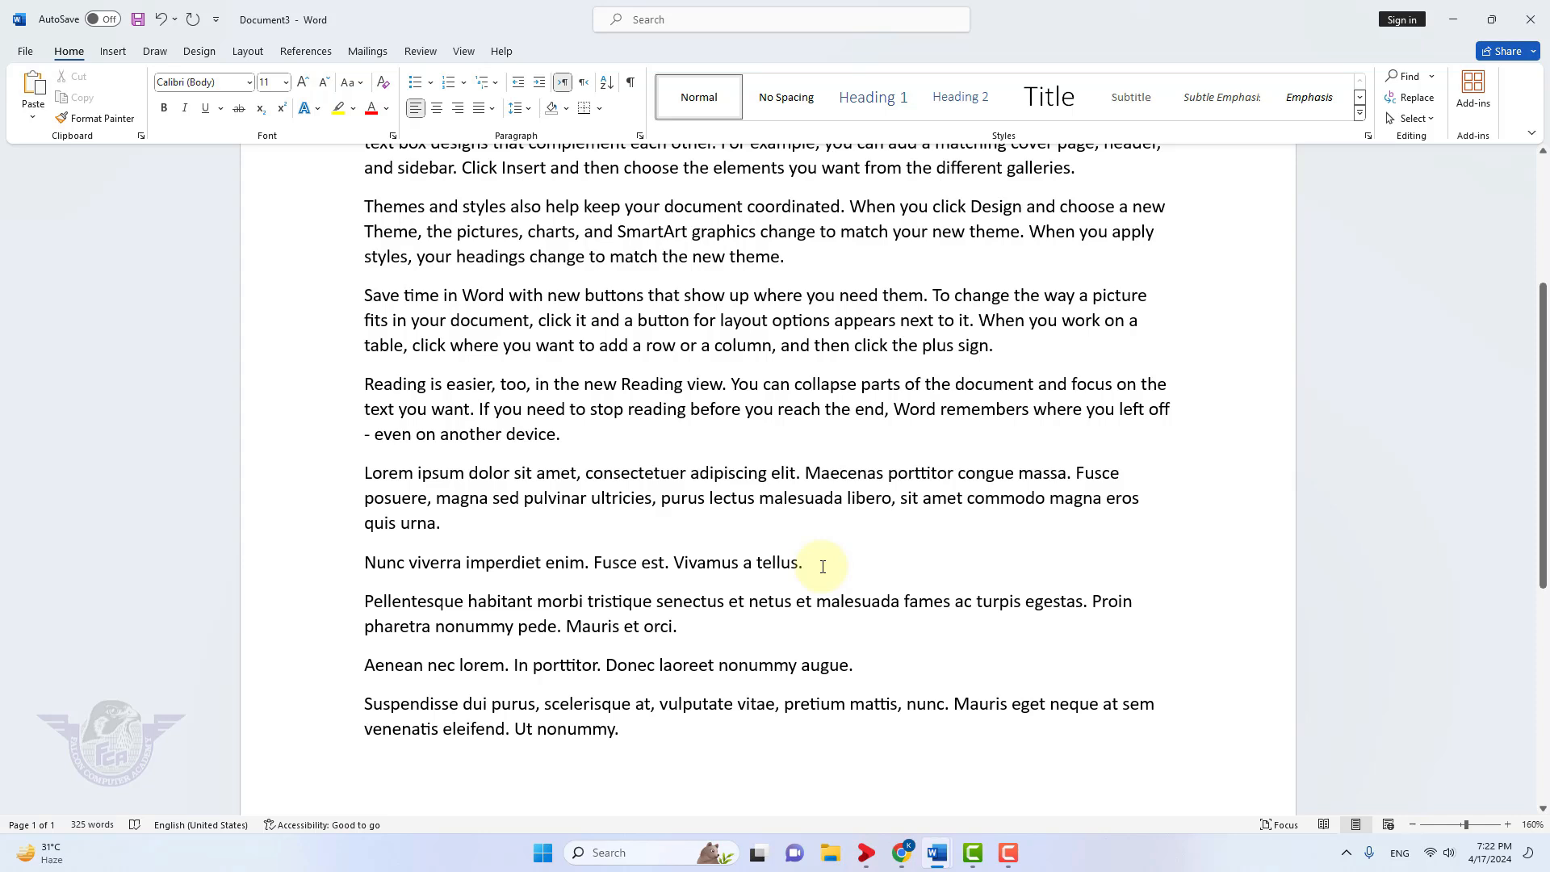
pyautogui.scroll(1, 823, 566)
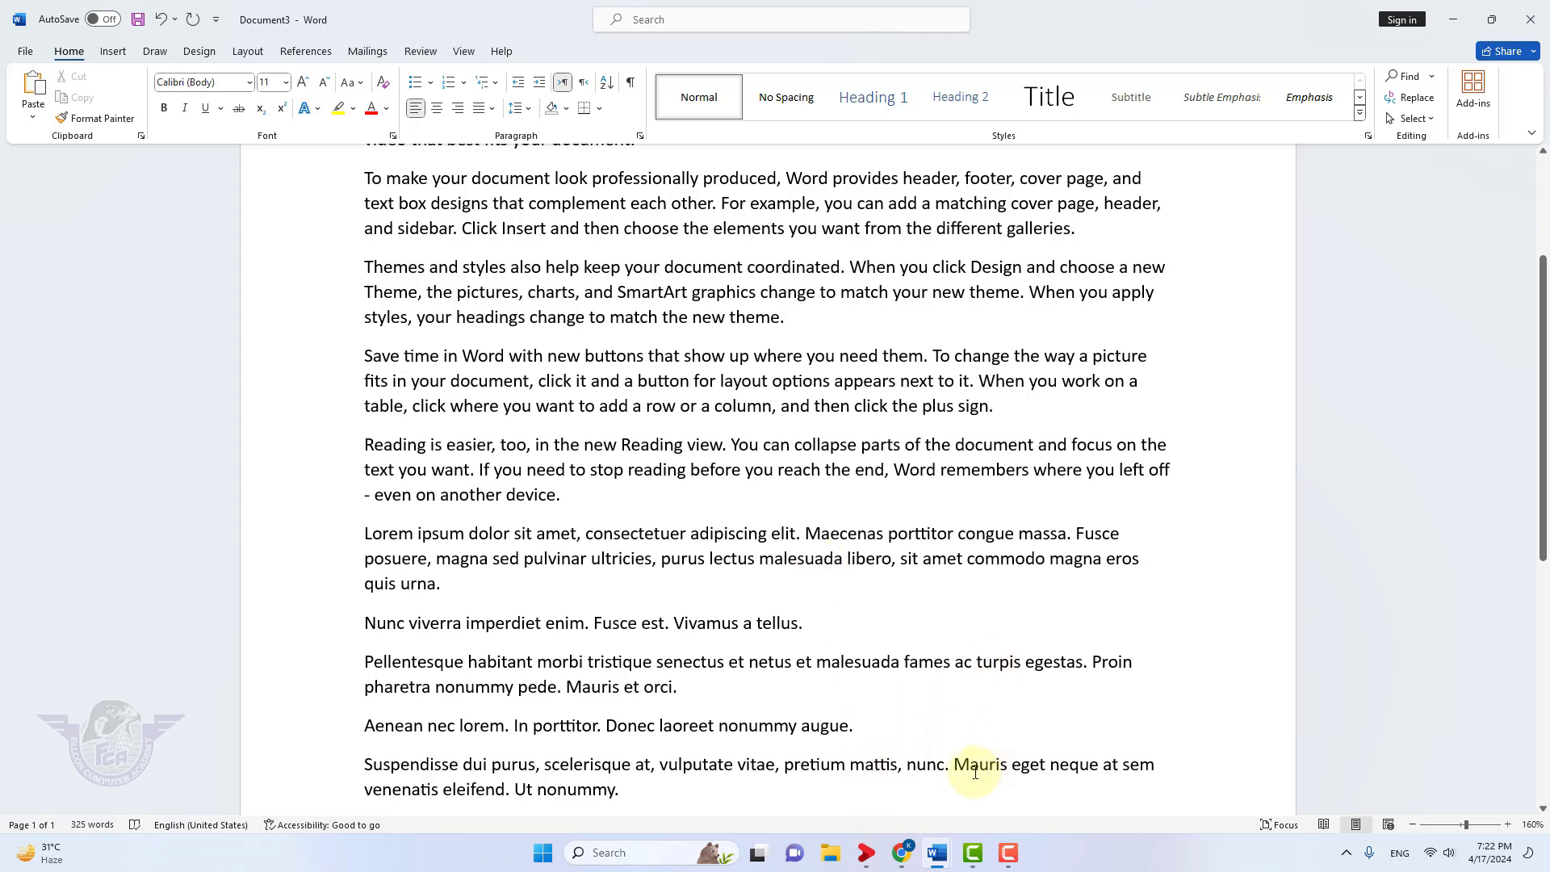
# Step: Switch to the document "Welcome to my channel dedicated to making your life easier with time.docx" and place the cursor after the Hindi paragraph
pyautogui.click(936, 851)
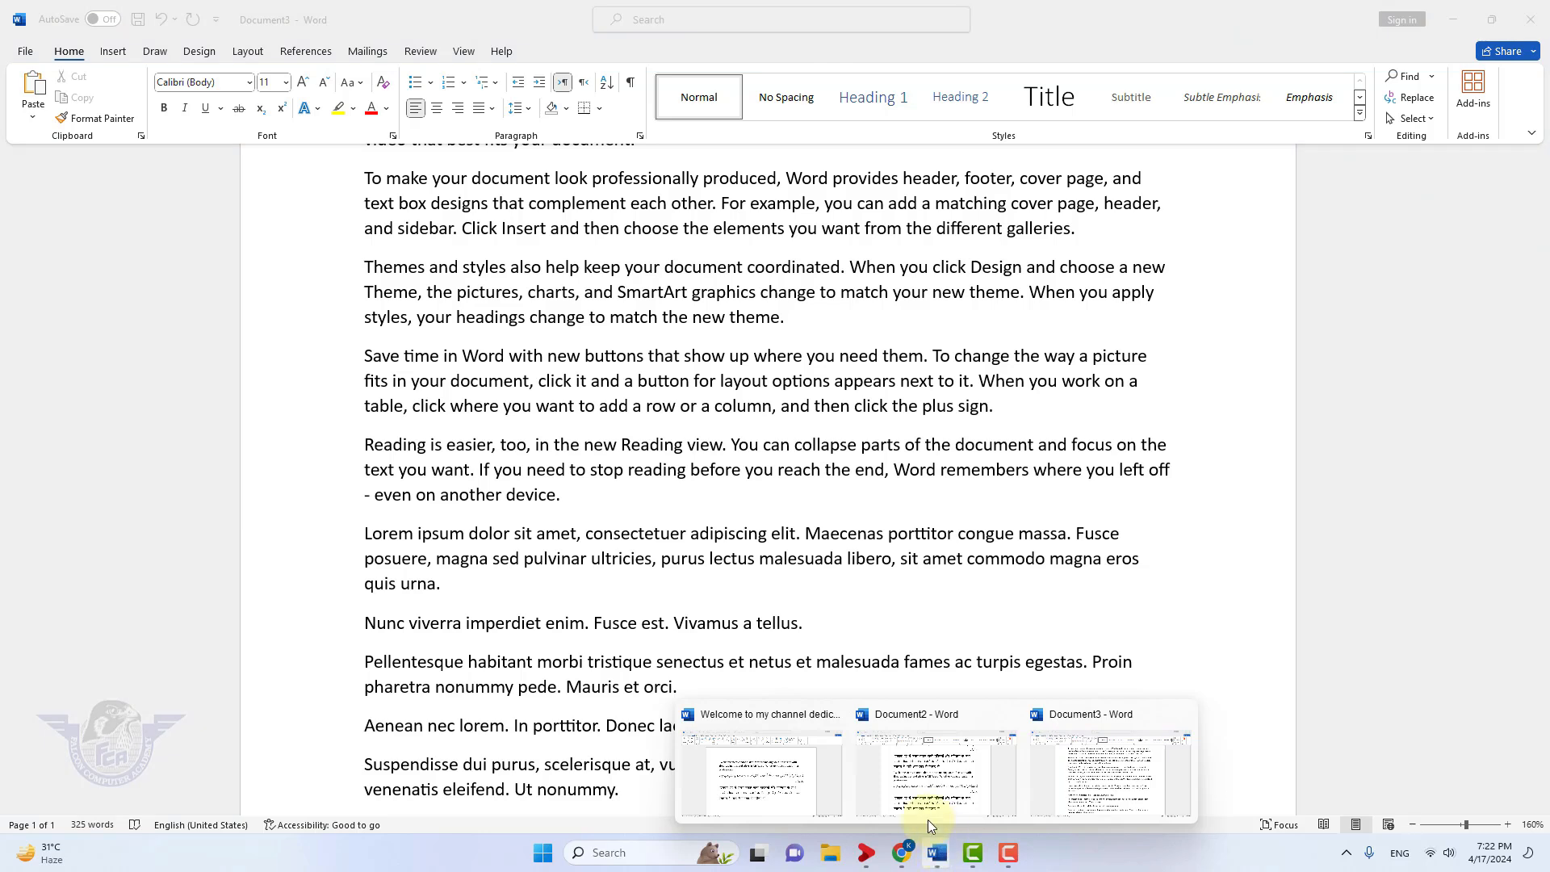
pyautogui.click(782, 781)
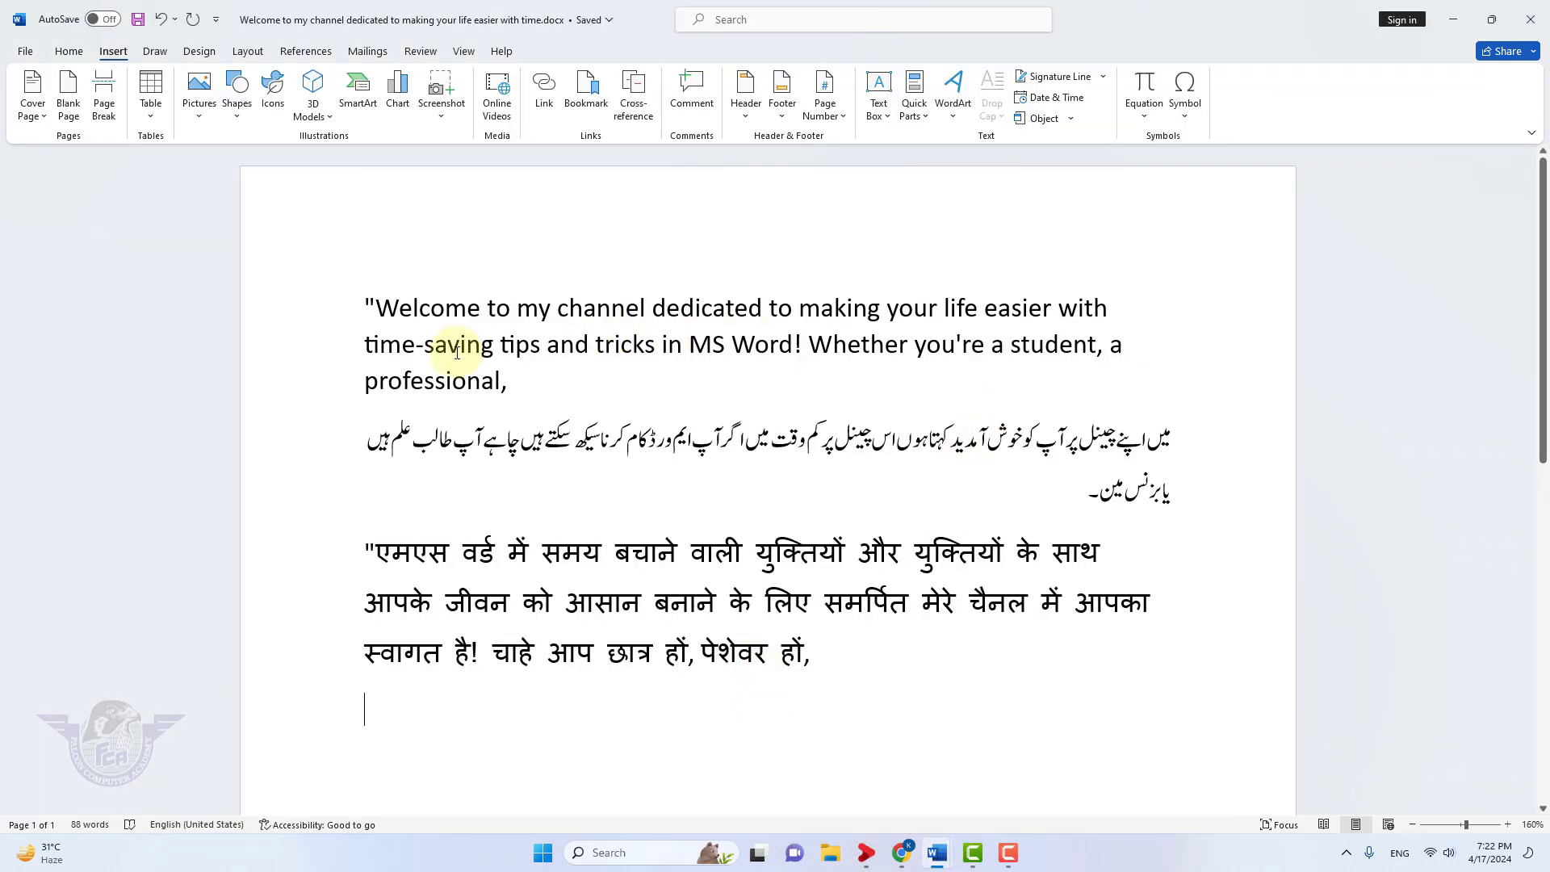
pyautogui.tripleClick(370, 307)
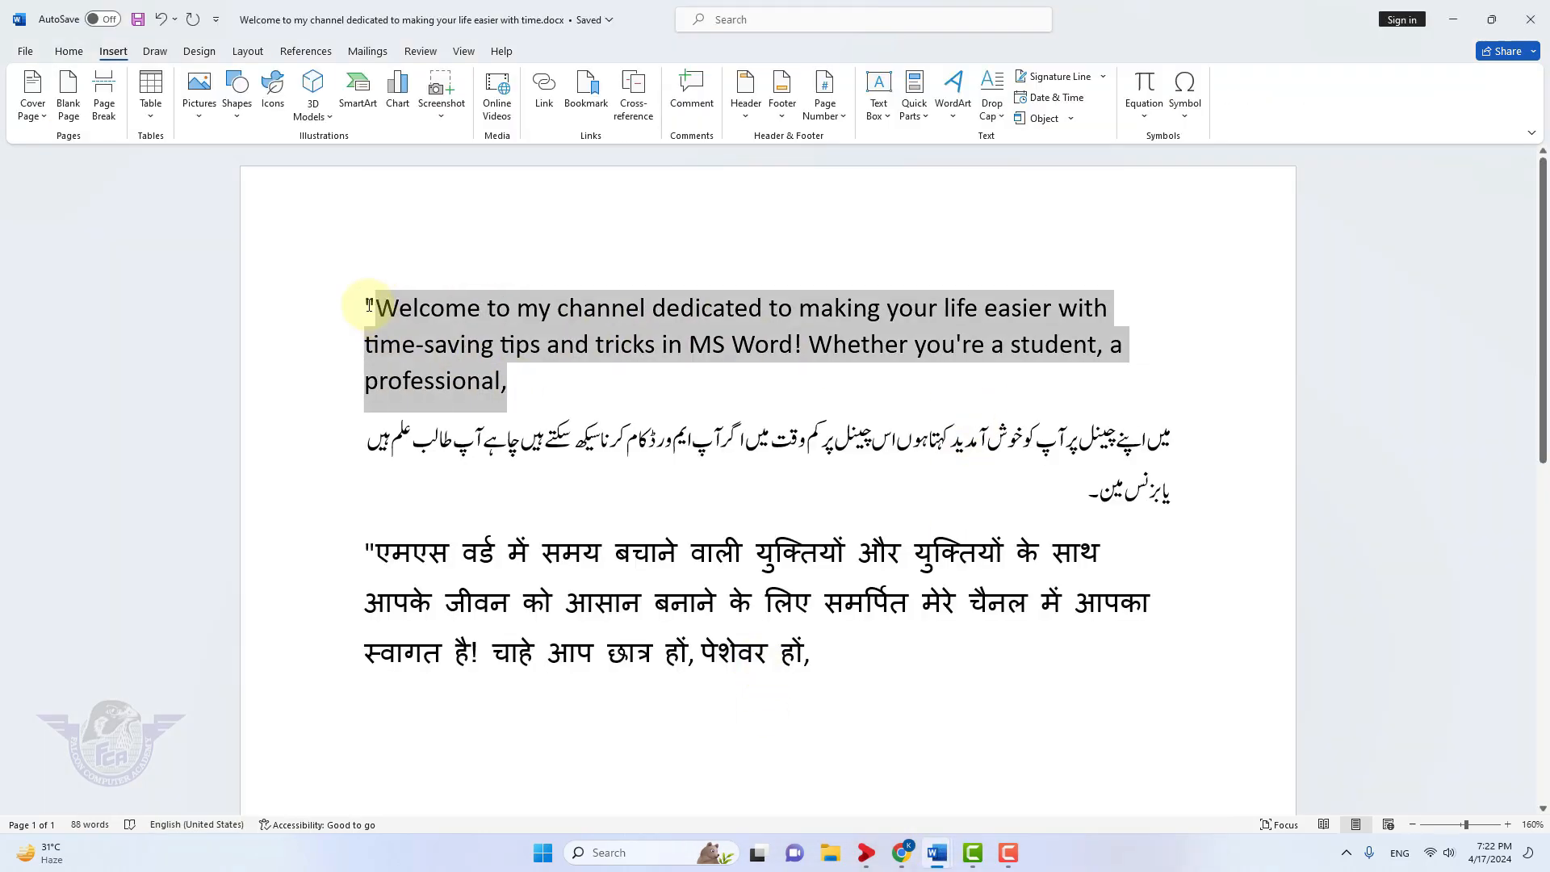
pyautogui.click(731, 449)
pyautogui.click(834, 665)
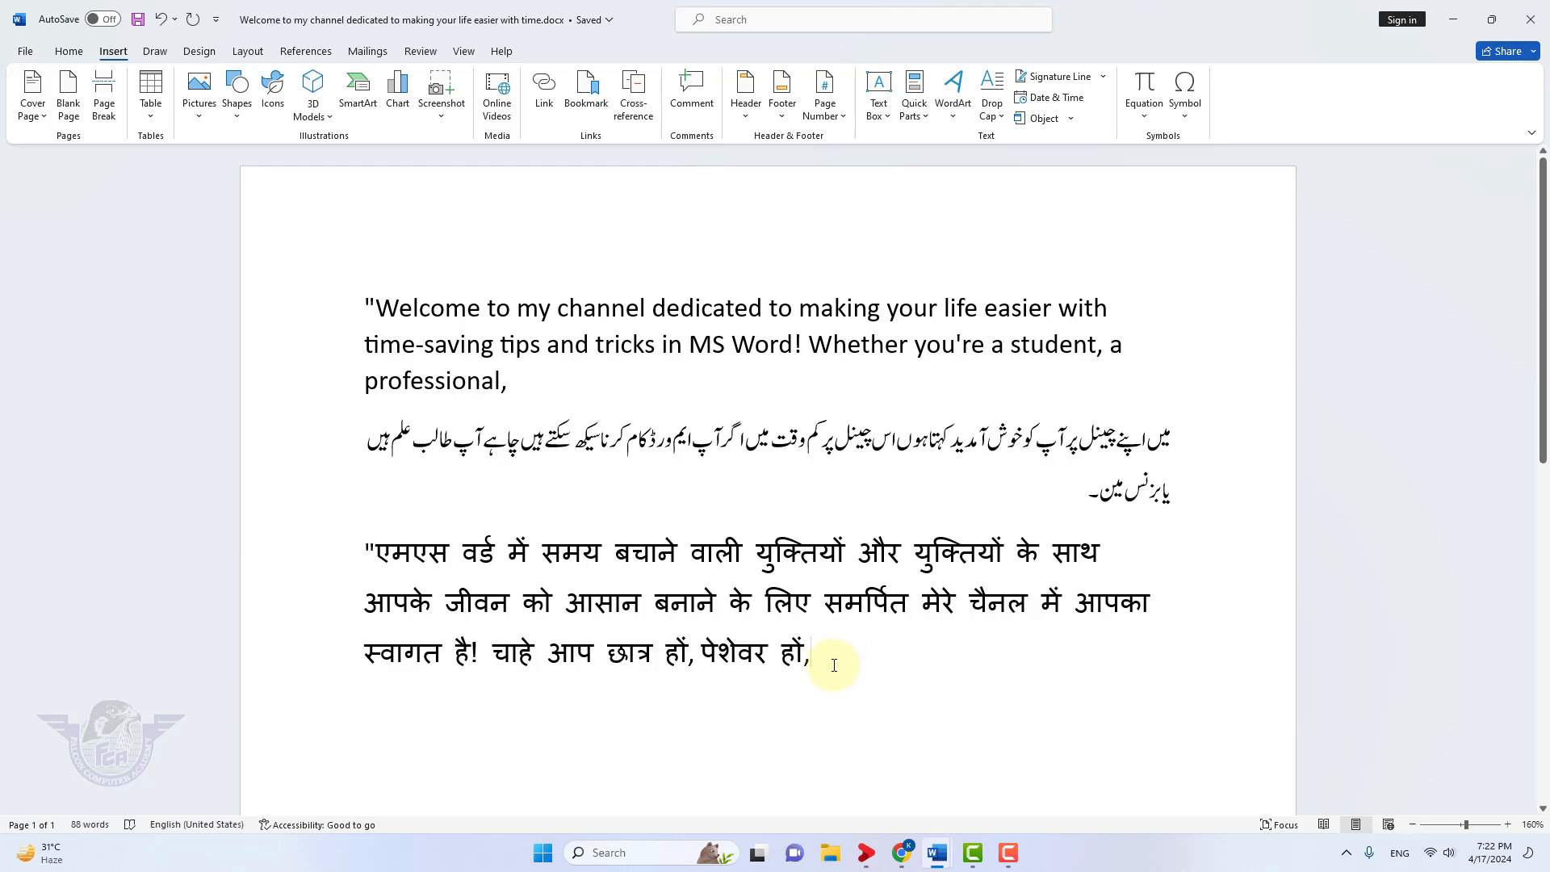
# Step: Save the English, Urdu and Hindi paragraphs together to the AutoText gallery under the name =data
pyautogui.moveTo(831, 661); pyautogui.dragTo(346, 311)
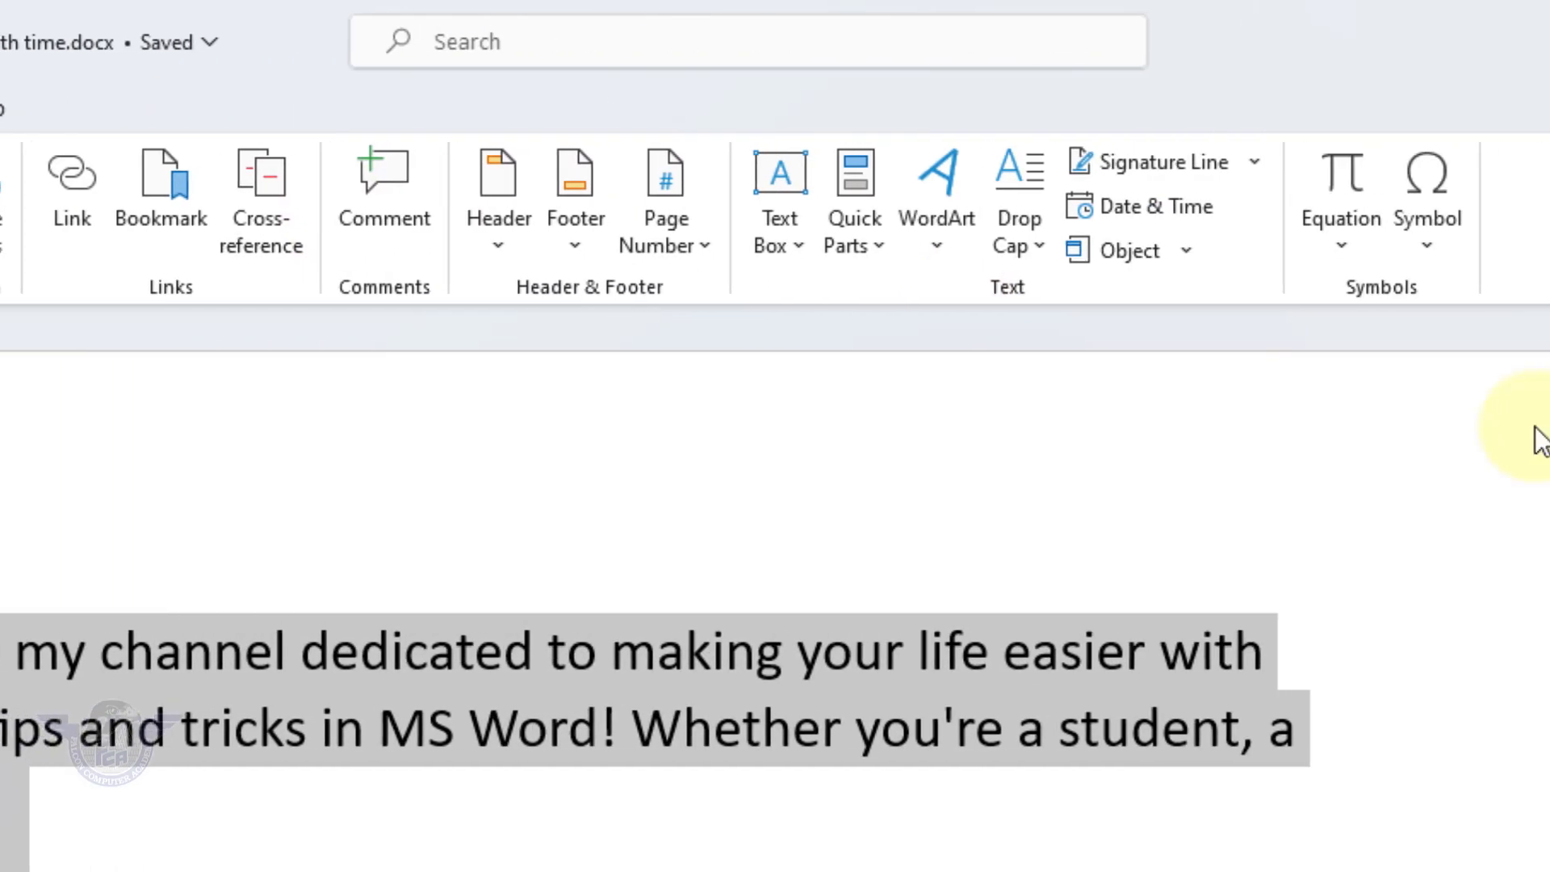
pyautogui.click(880, 251)
pyautogui.moveTo(904, 300)
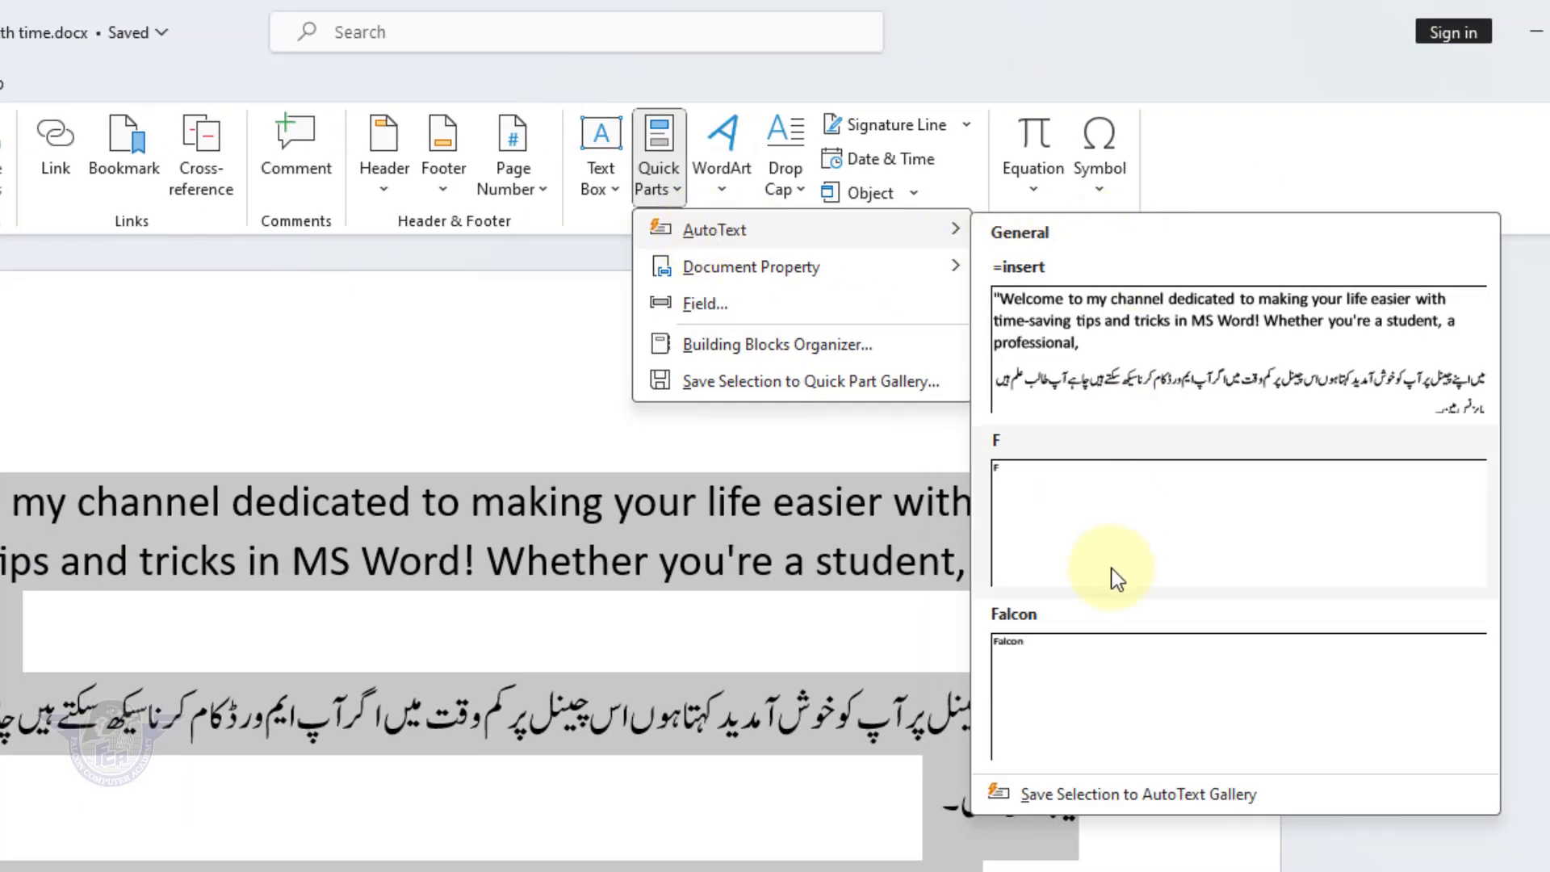
pyautogui.click(1108, 799)
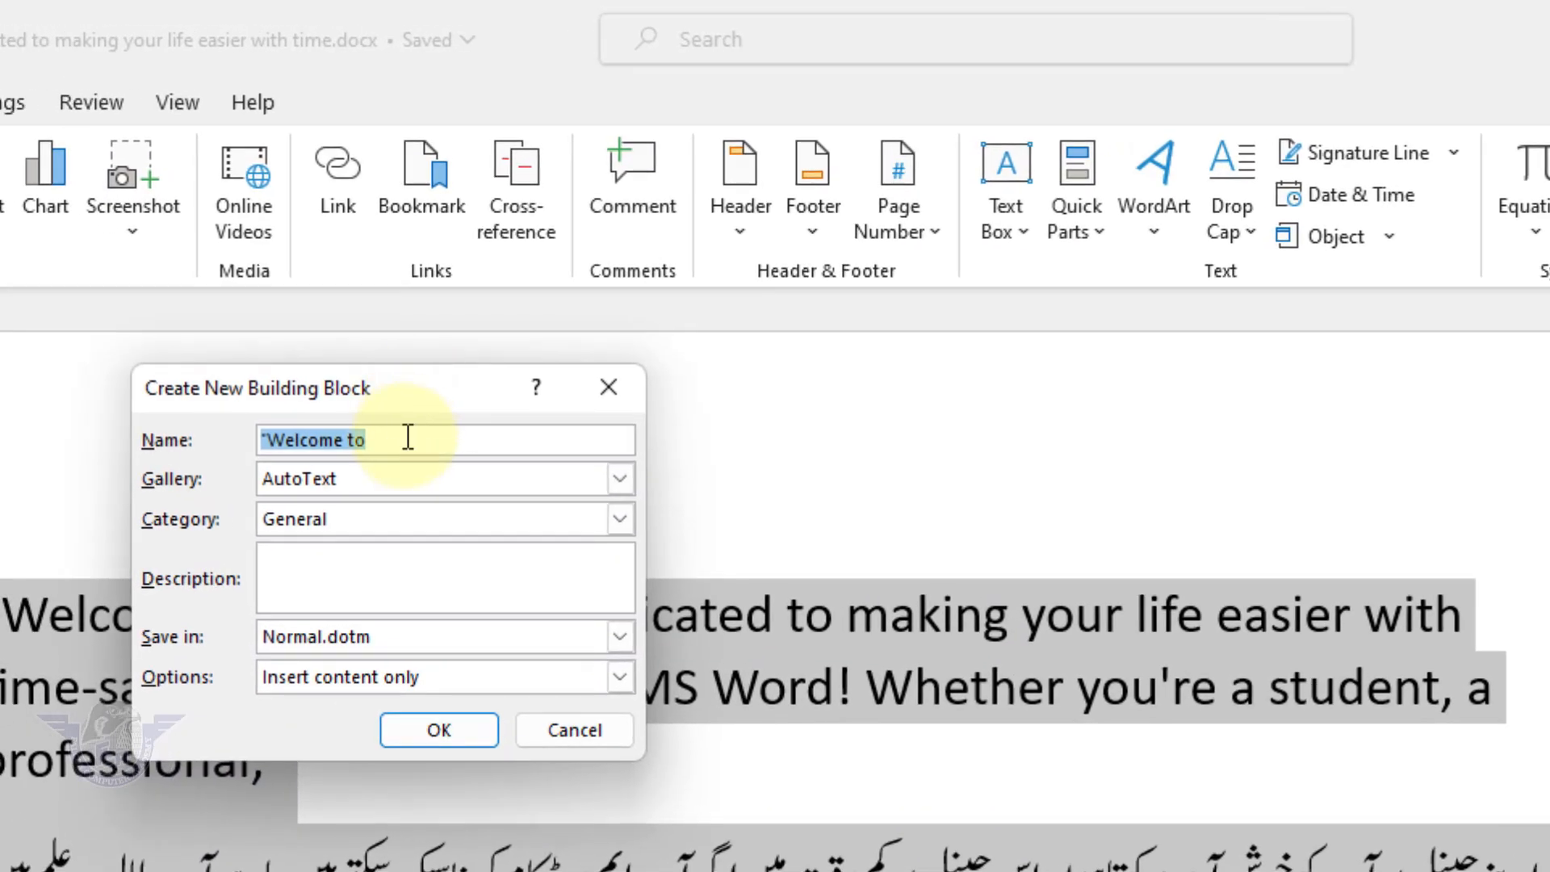
pyautogui.click(403, 432)
pyautogui.press('BackSpace')
pyautogui.press('BackSpace')
pyautogui.press('BackSpace')
pyautogui.press('BackSpace')
pyautogui.press('BackSpace')
pyautogui.press('BackSpace')
pyautogui.press('BackSpace')
pyautogui.press('BackSpace')
pyautogui.press('BackSpace')
pyautogui.press('BackSpace')
pyautogui.press('BackSpace')
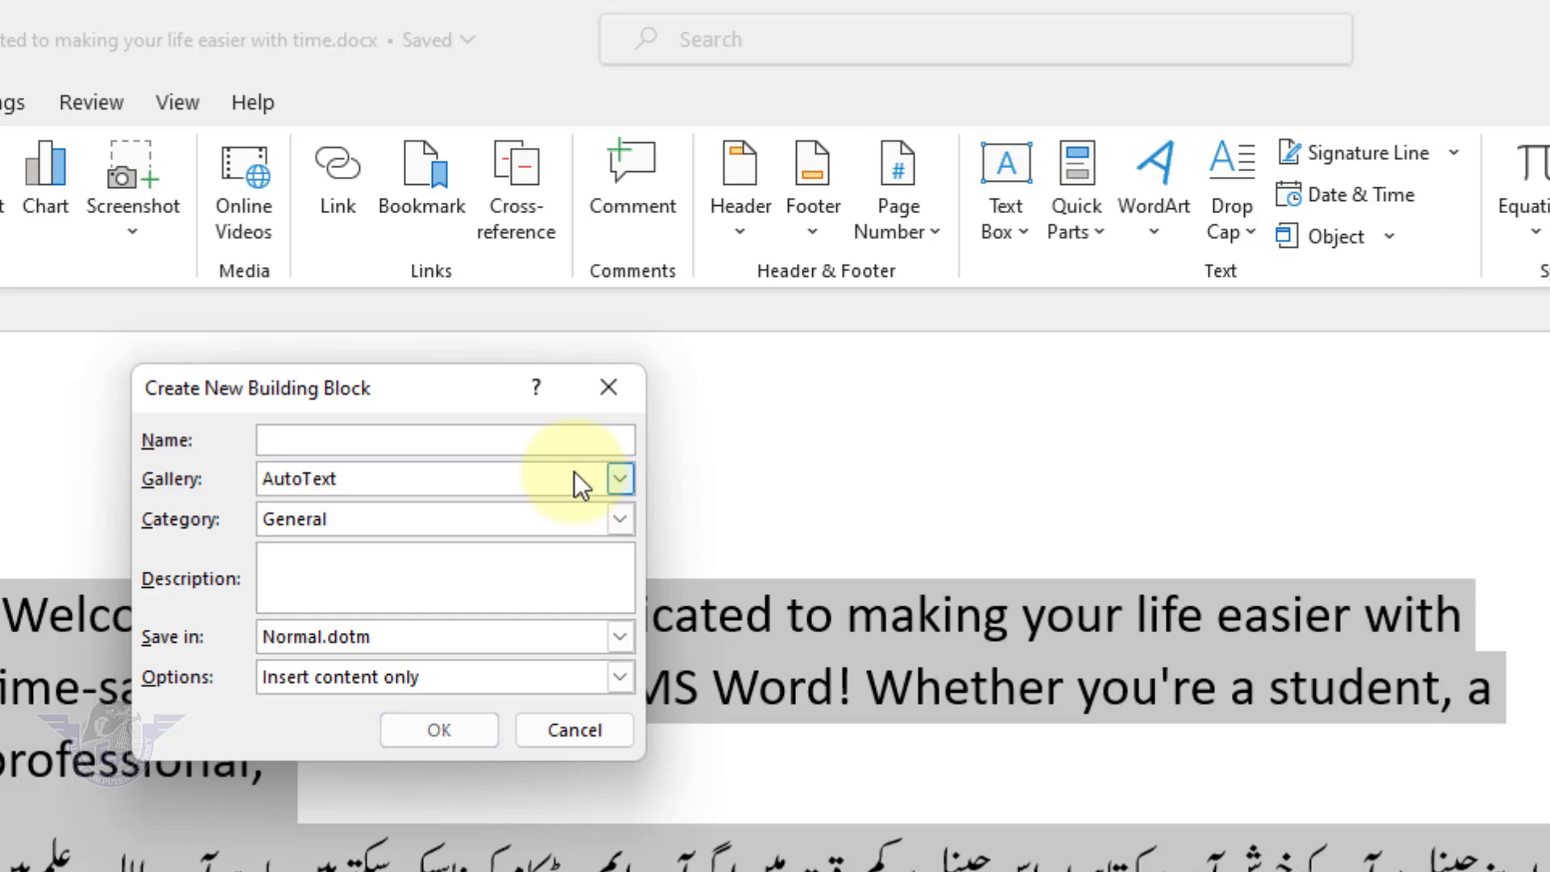
pyautogui.write('=')
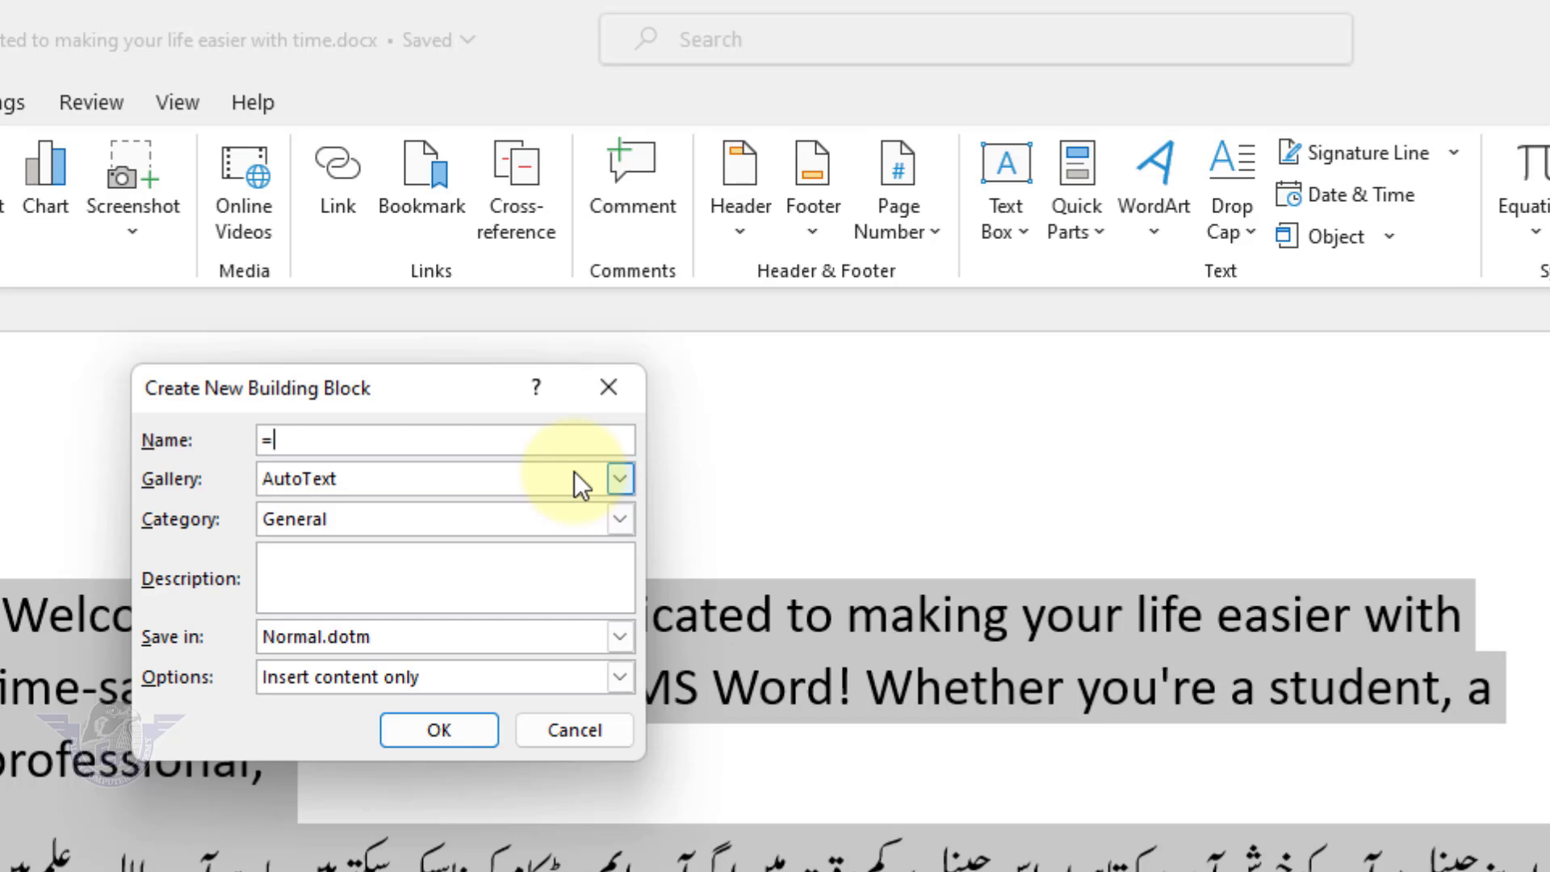
pyautogui.write('data')
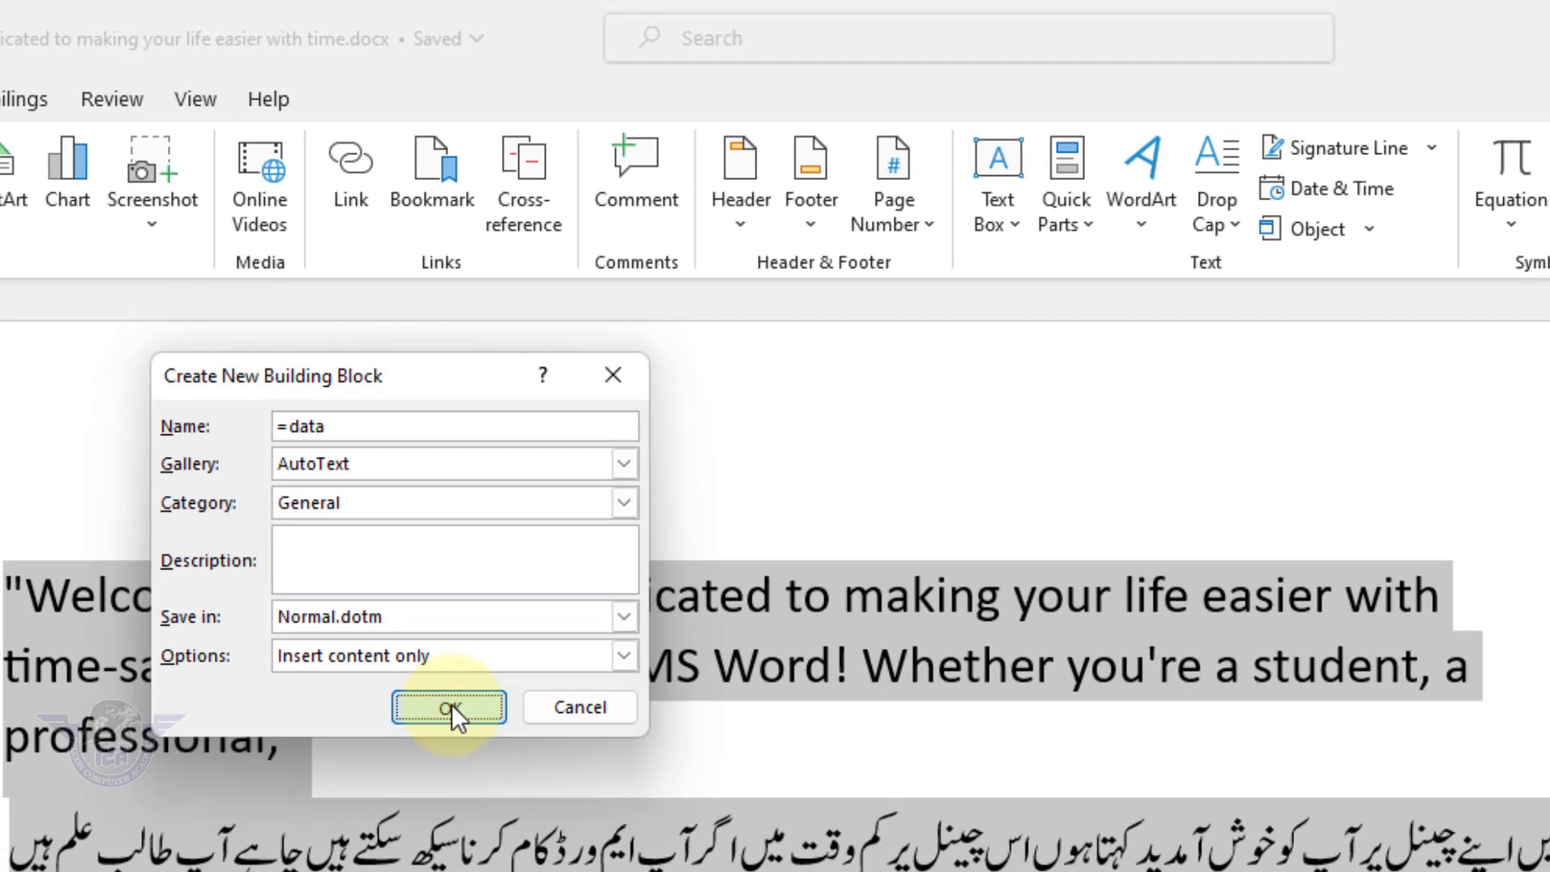
pyautogui.click(438, 730)
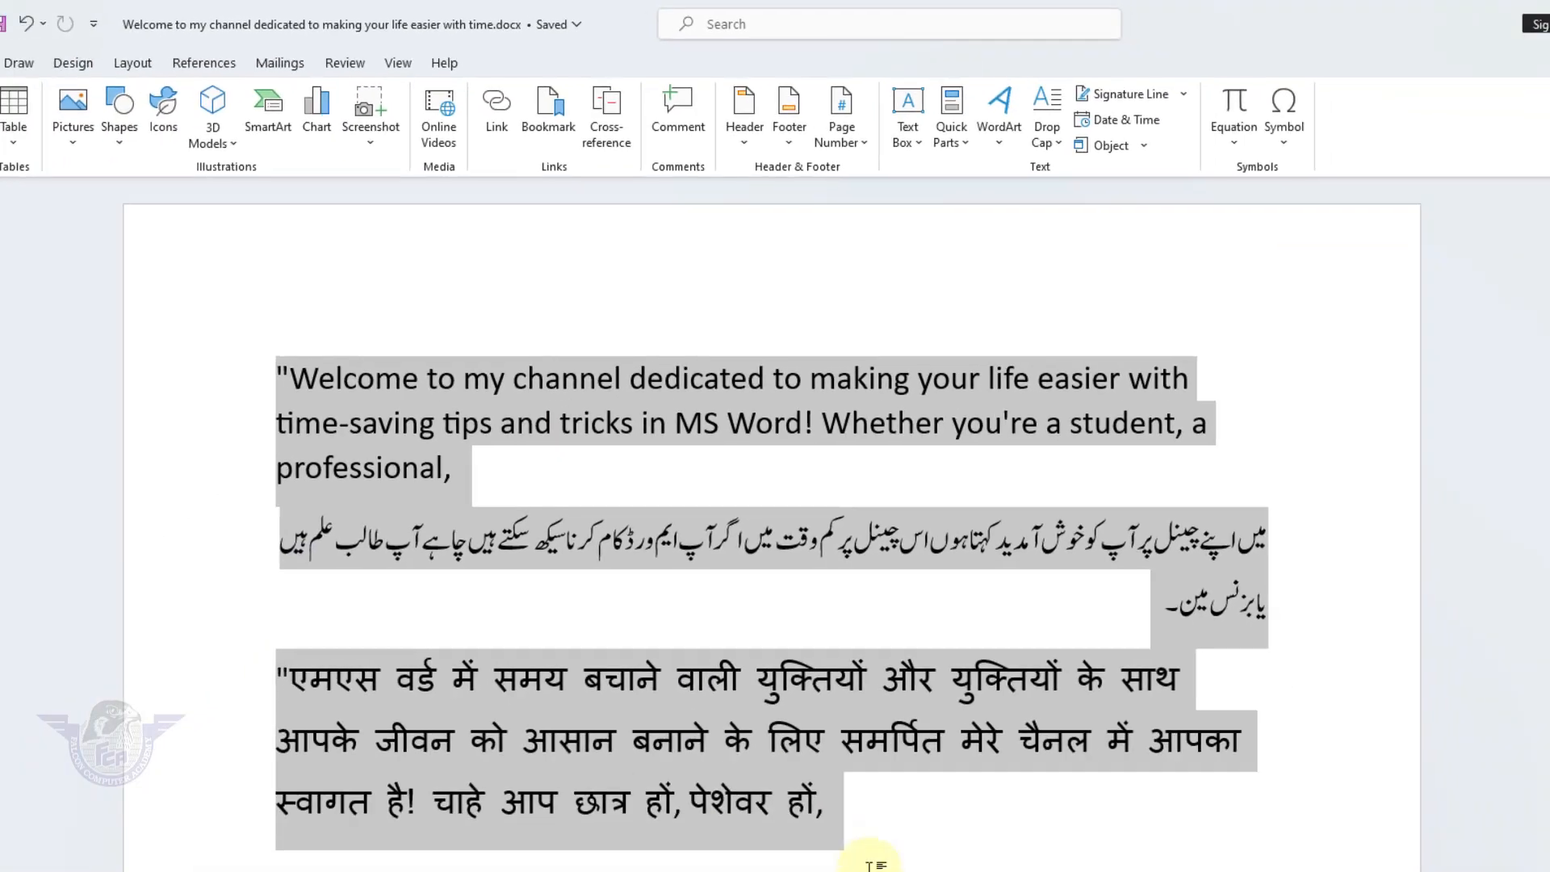
# Step: Insert the AutoText entry =data on the empty line below the Hindi paragraph
pyautogui.click(870, 864)
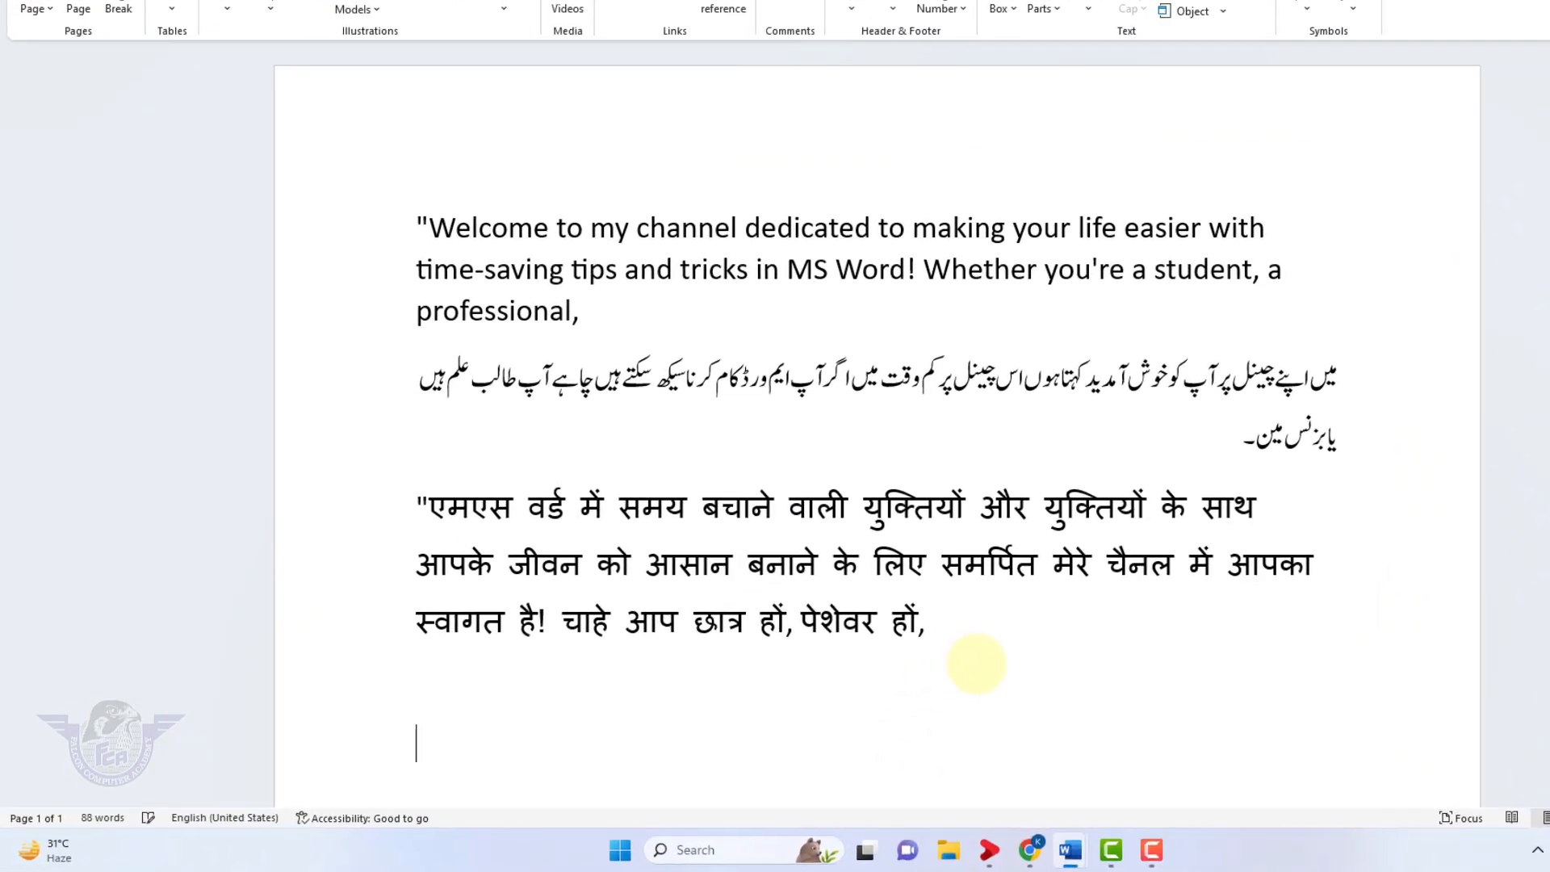
pyautogui.write('=data')
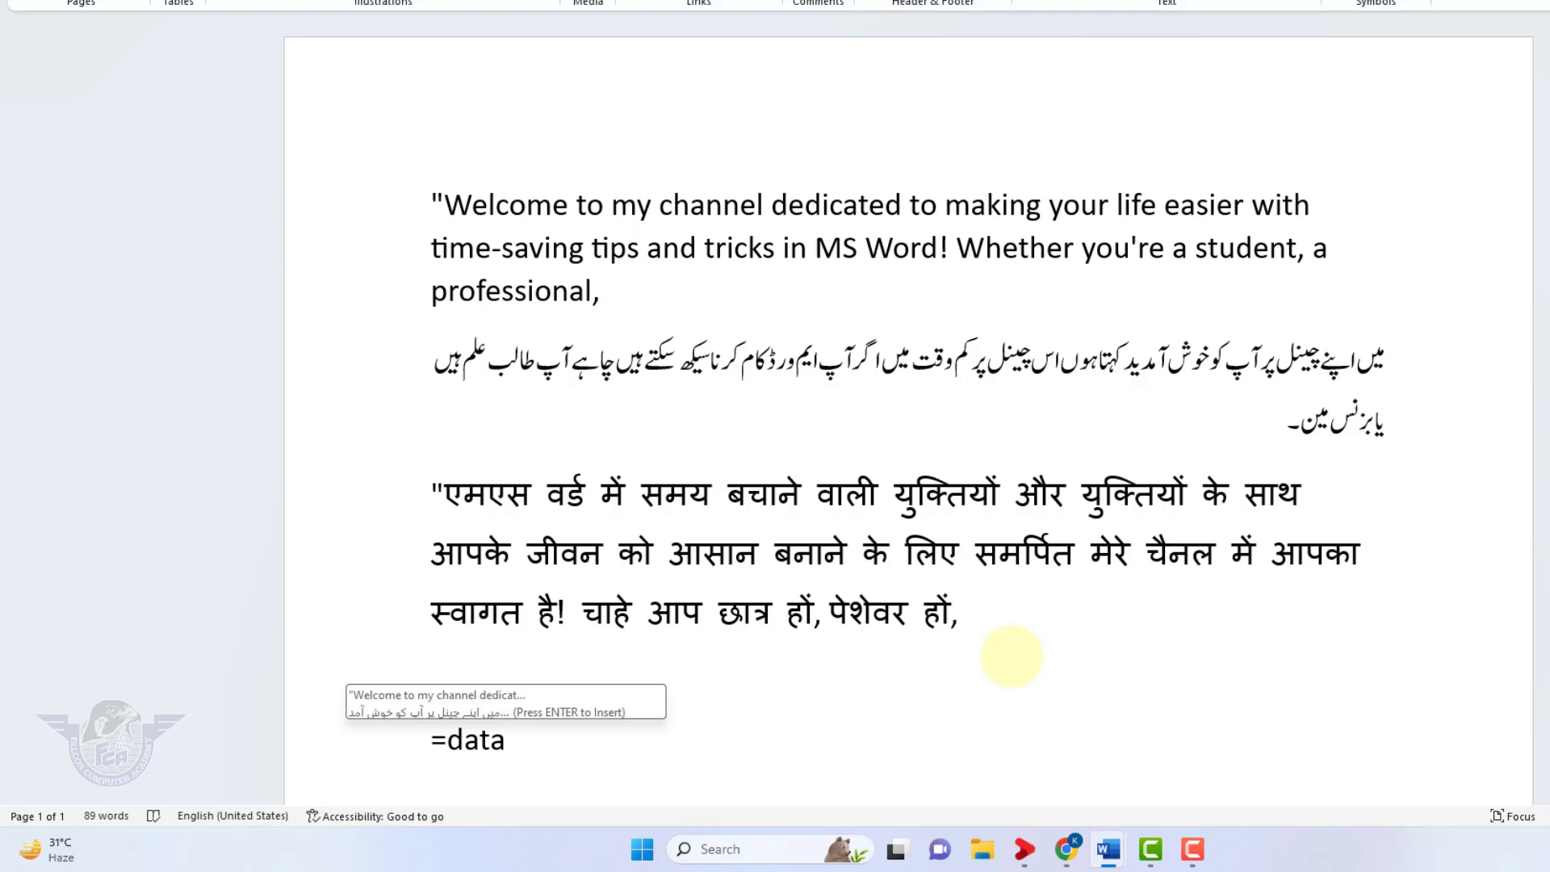
pyautogui.press('Return')
pyautogui.scroll(-5, 1014, 656)
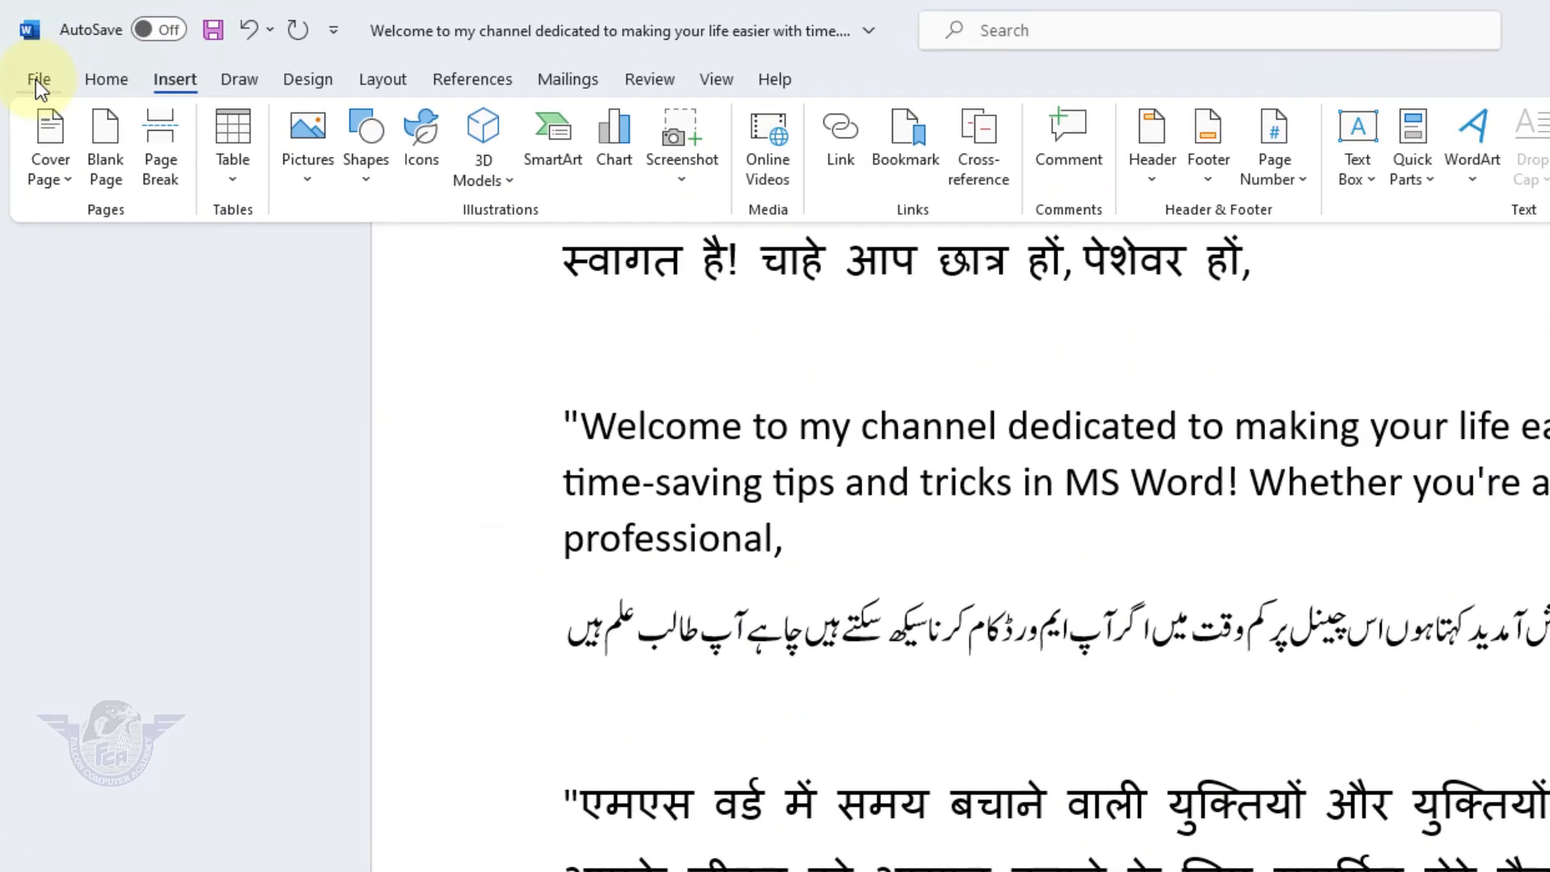
# Step: Open the recent document BD.docx and insert the AutoText entry =data at its start
pyautogui.click(36, 79)
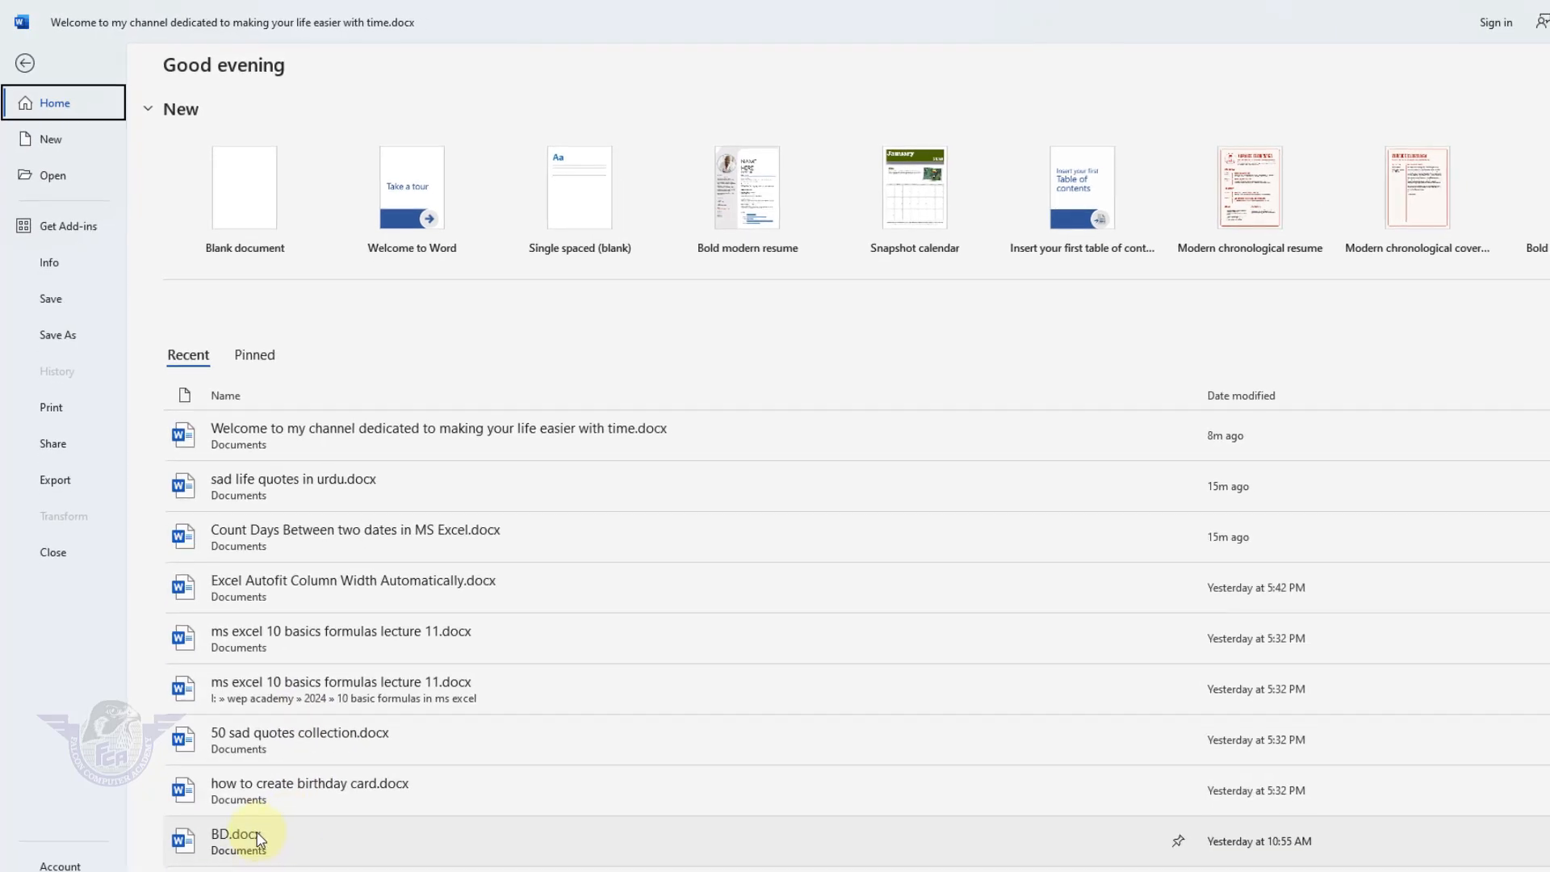
pyautogui.click(258, 839)
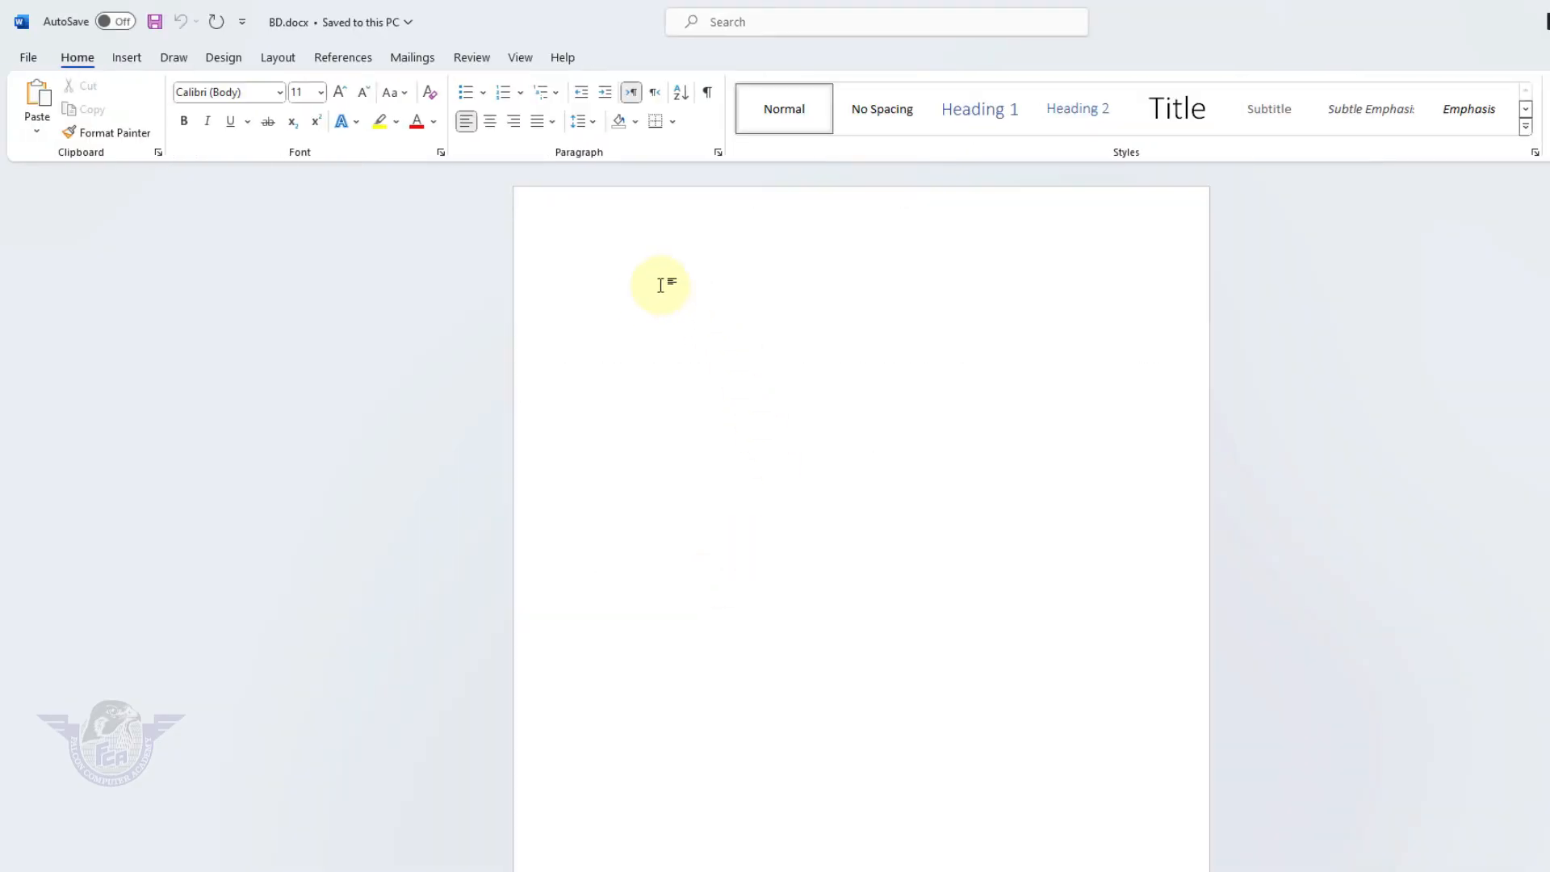
pyautogui.write('=data')
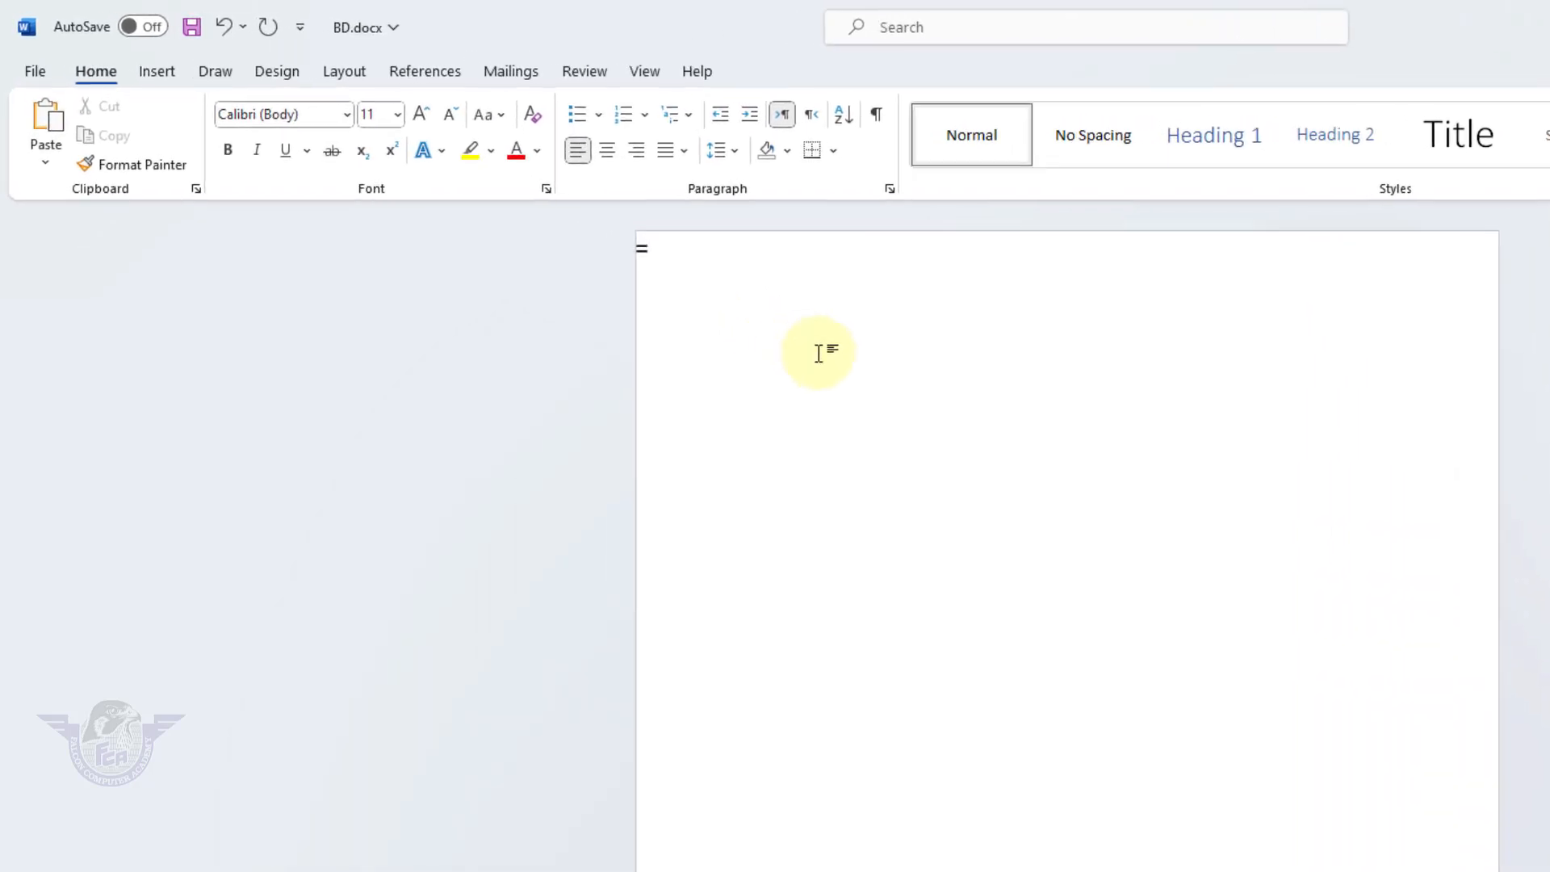
pyautogui.press('Return')
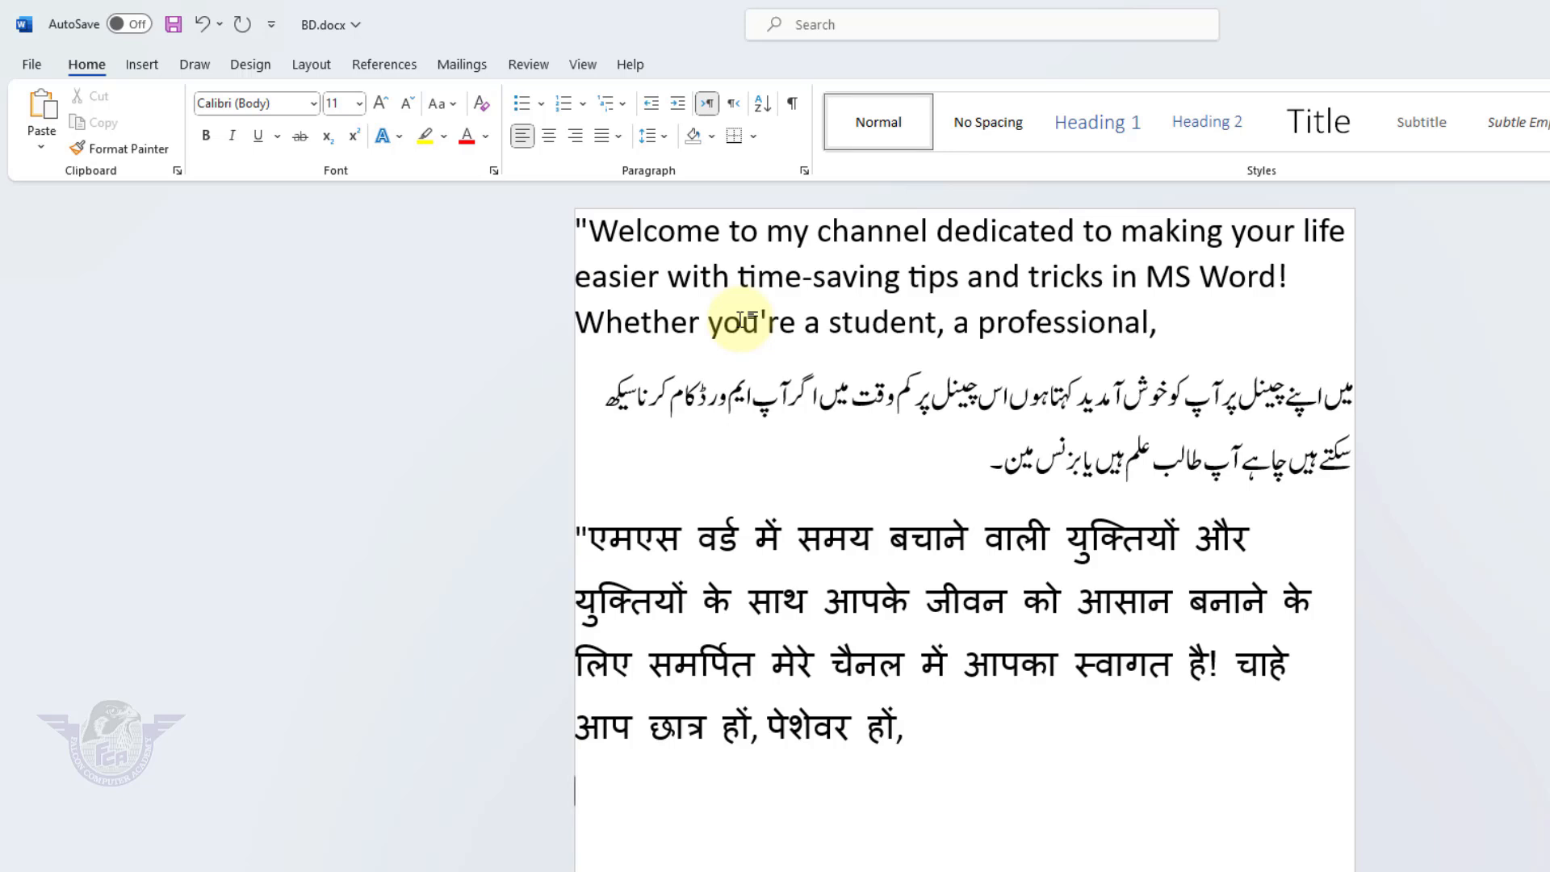
# Step: Delete the AutoText entry =data through the Building Blocks Organizer and close the organizer
pyautogui.click(138, 65)
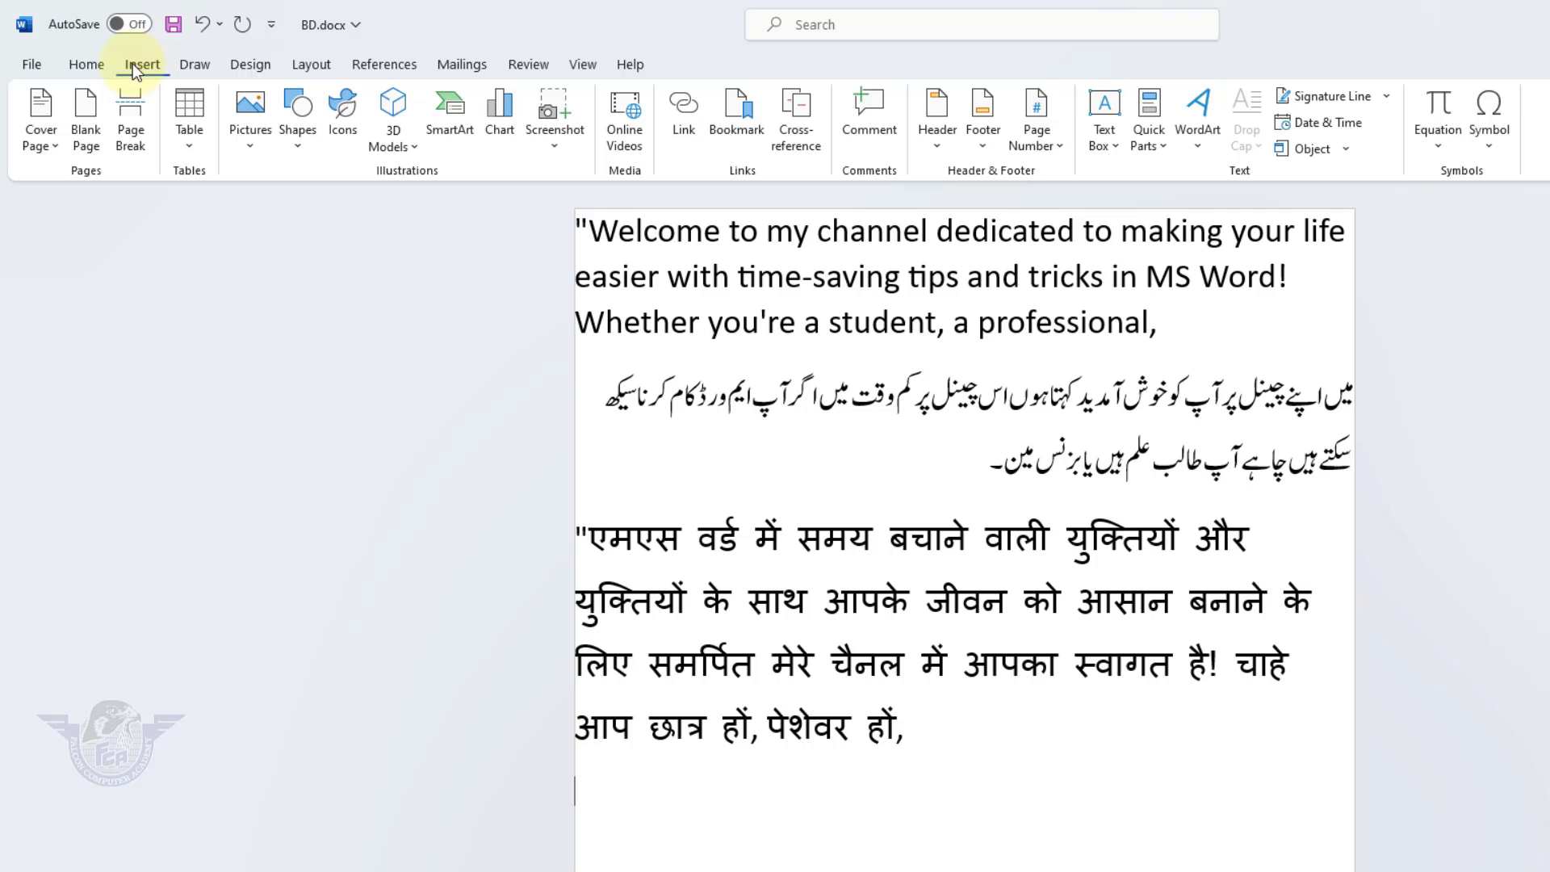
pyautogui.click(1165, 156)
pyautogui.moveTo(1189, 183)
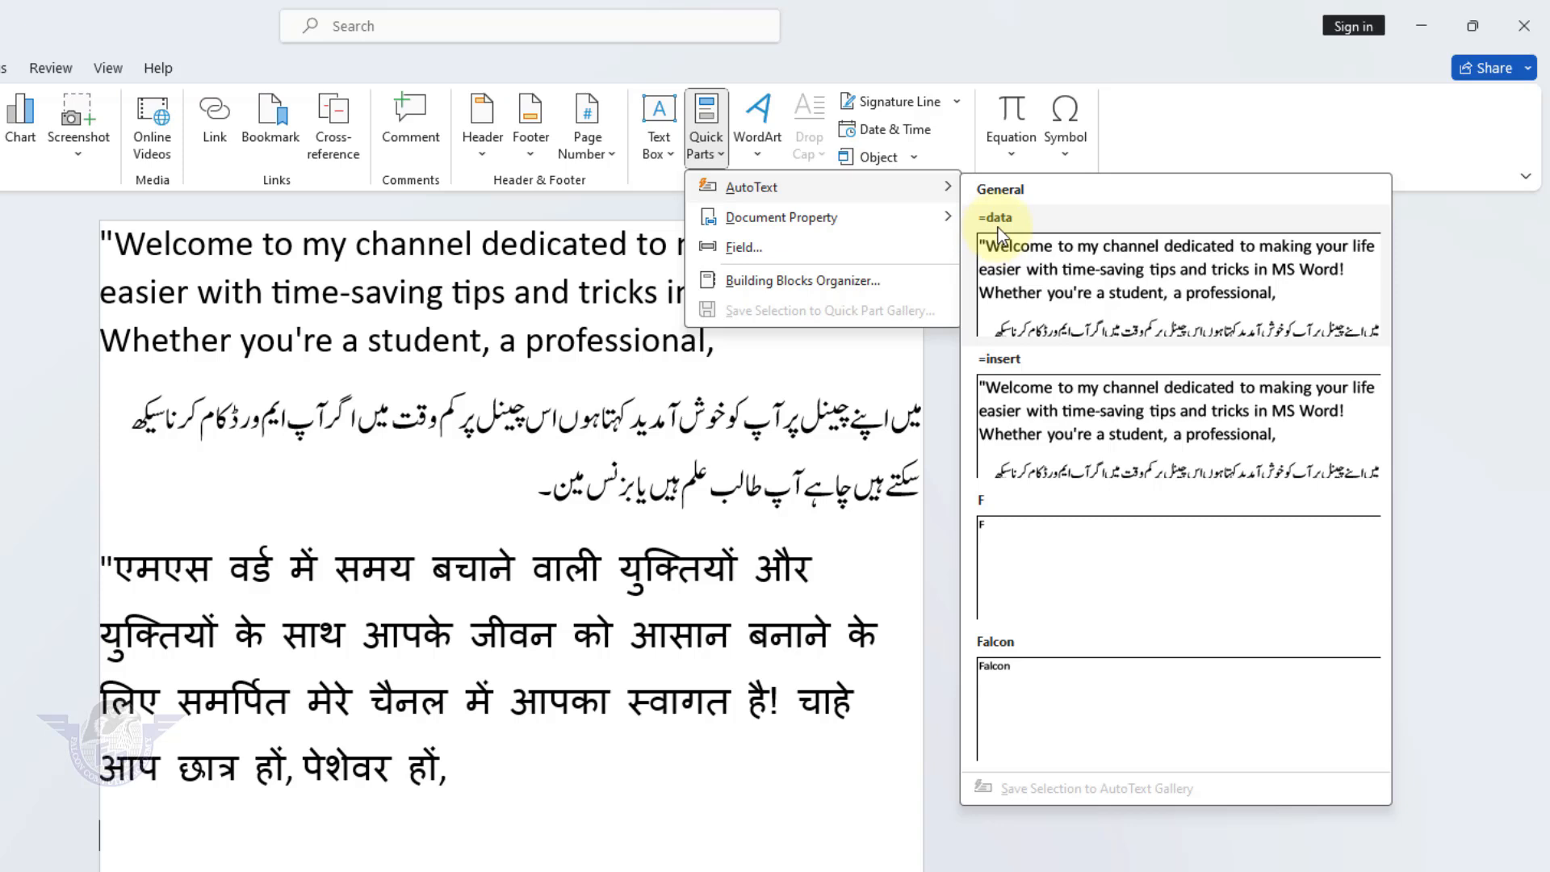
pyautogui.rightClick(1020, 288)
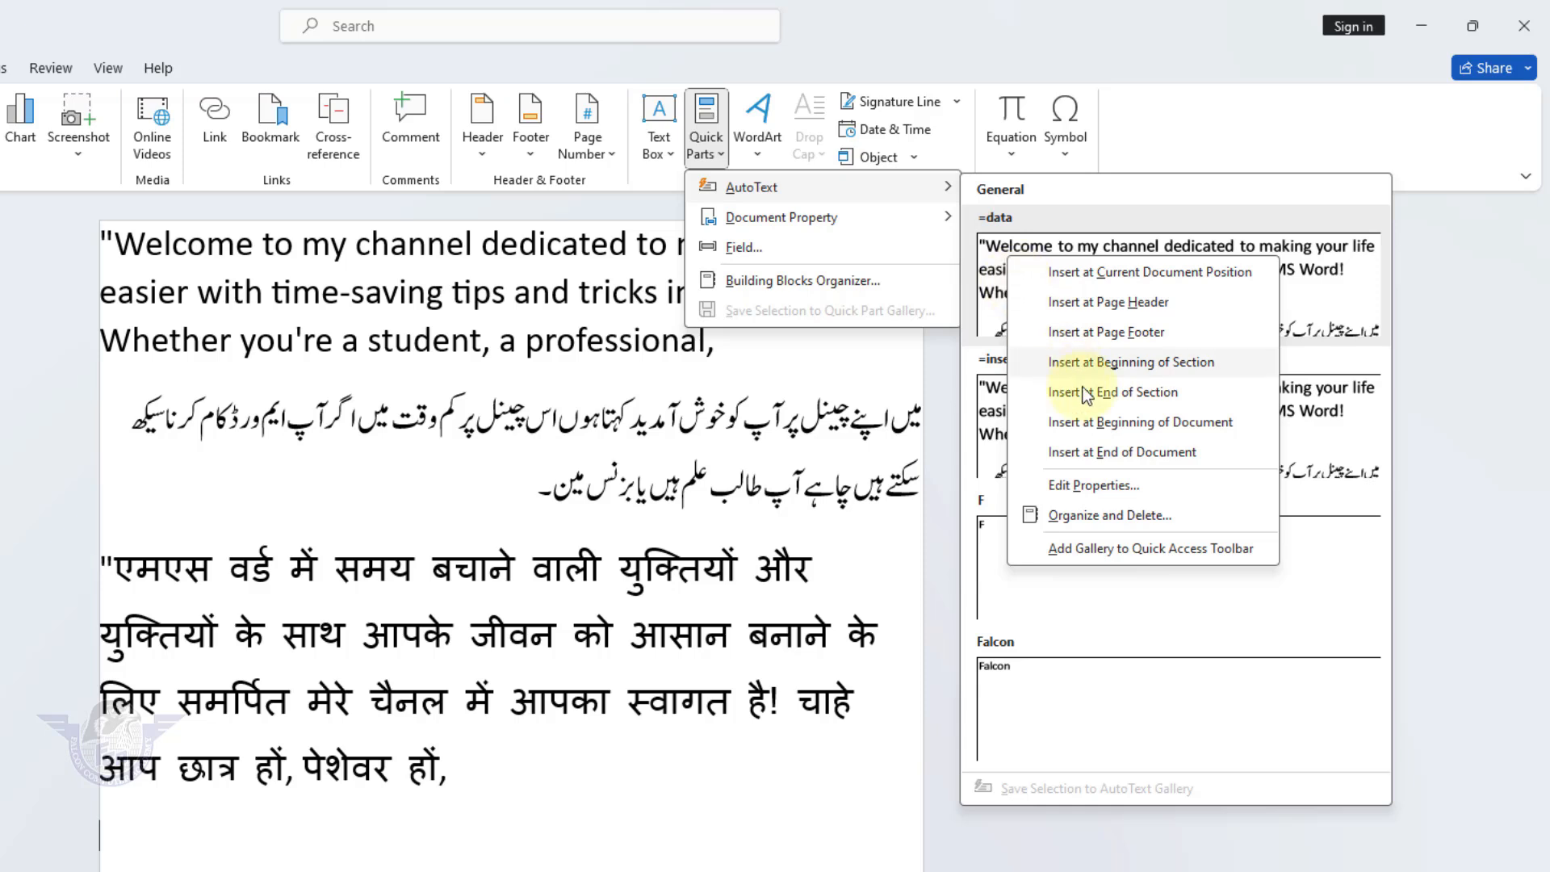
pyautogui.click(1117, 515)
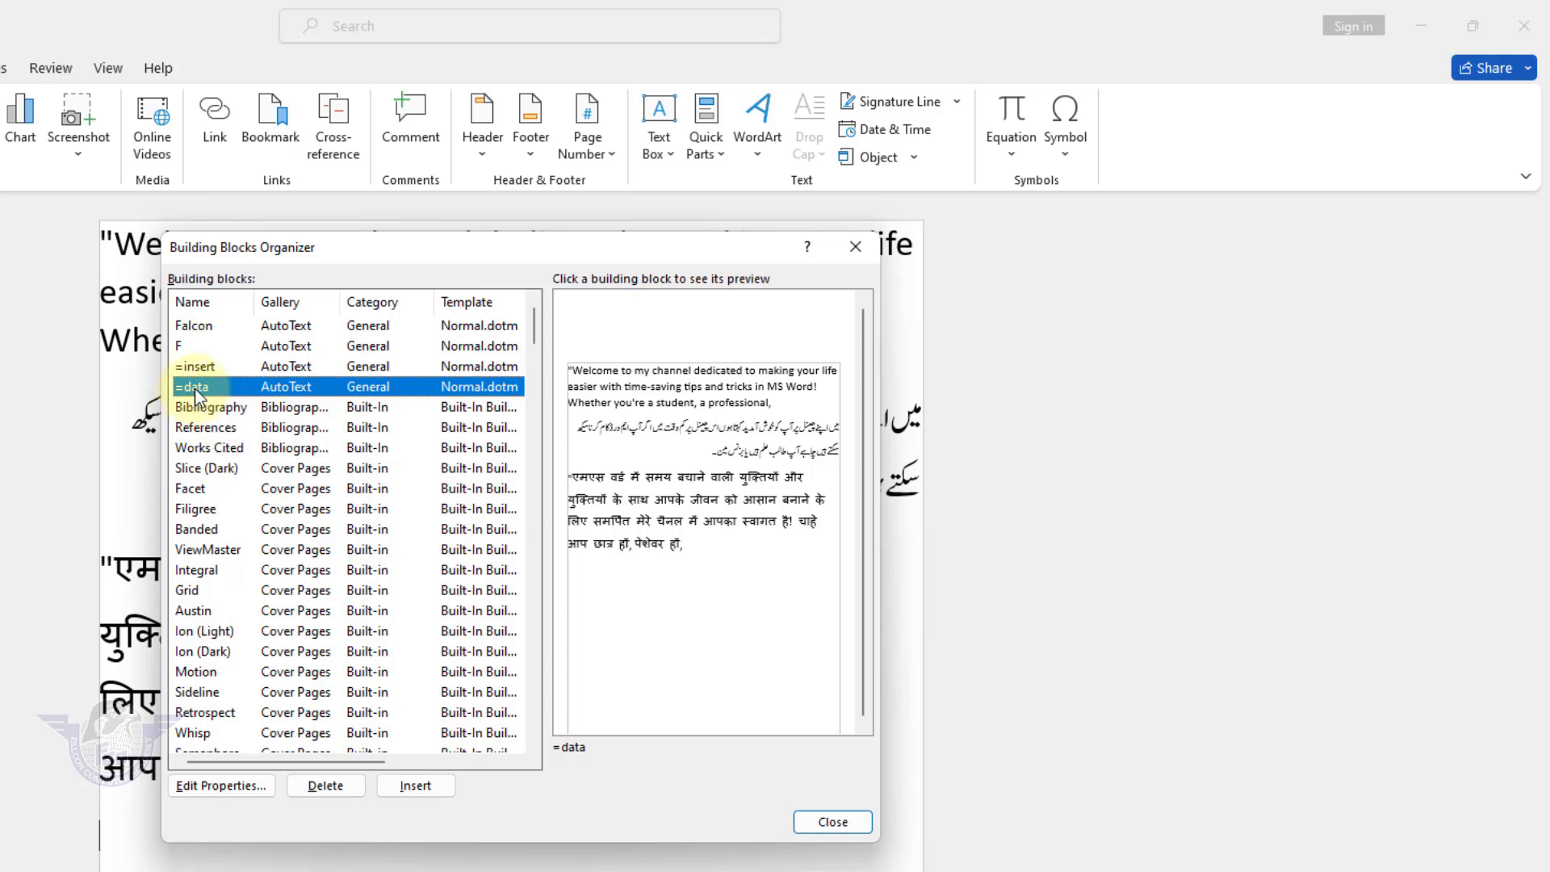
pyautogui.click(329, 788)
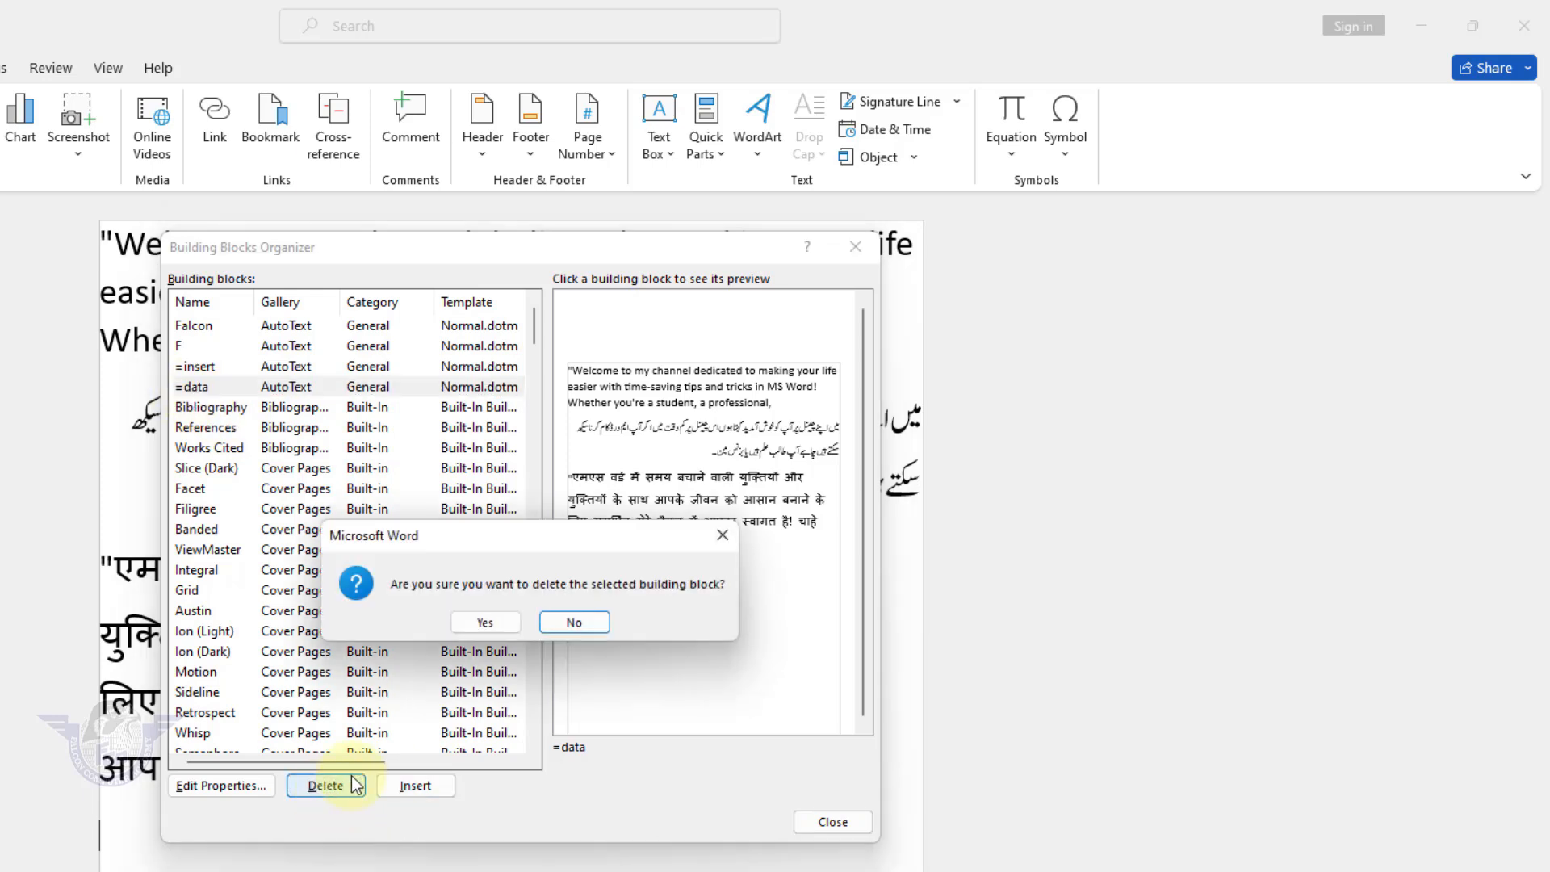
pyautogui.click(504, 623)
pyautogui.click(832, 821)
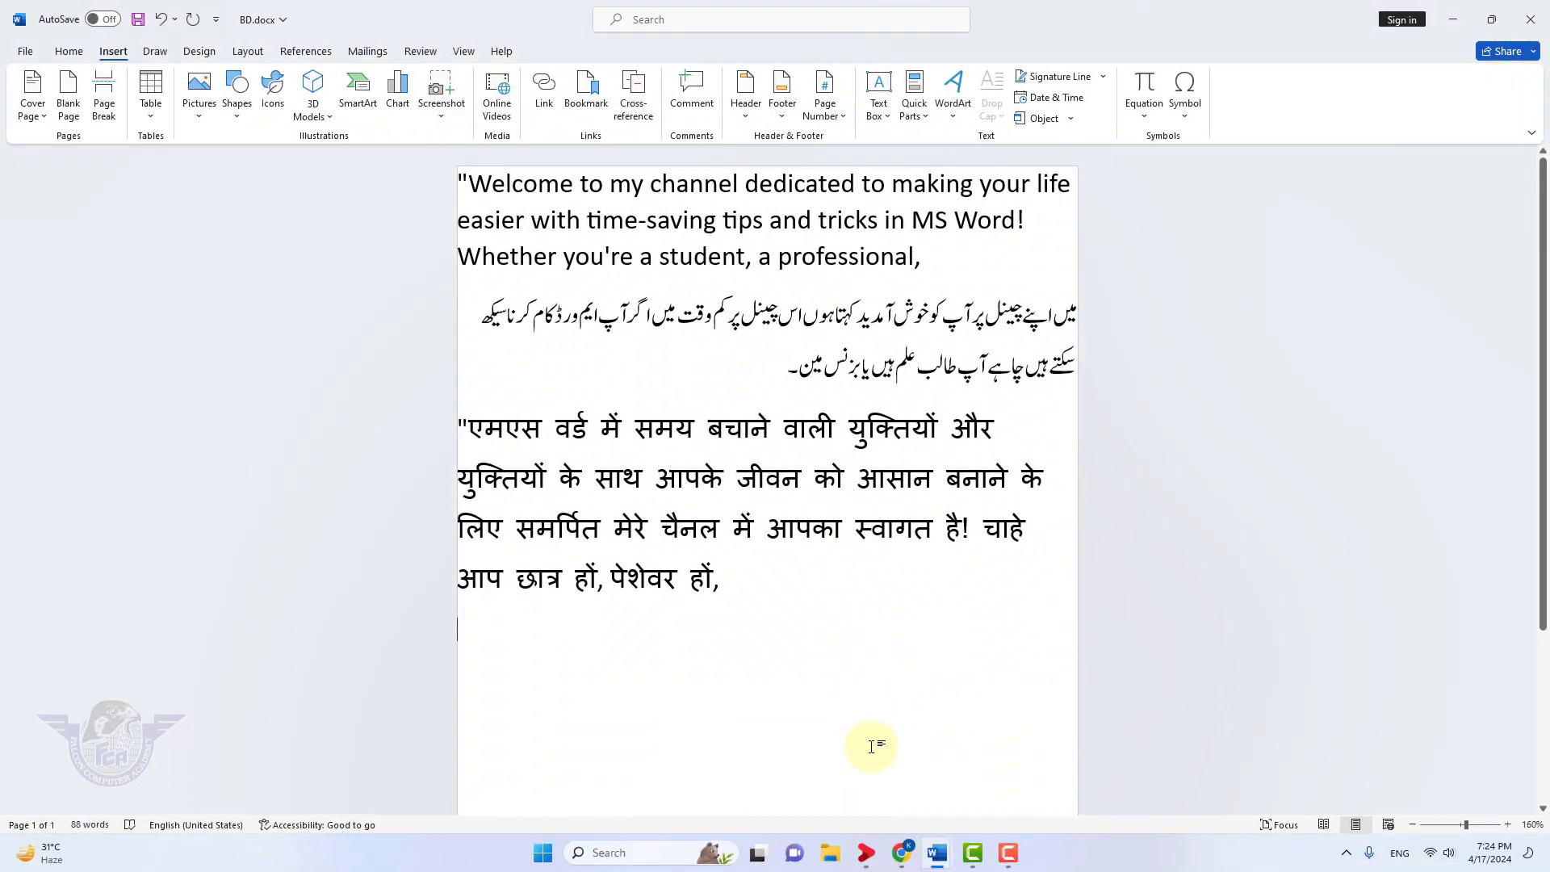
# Step: Switch to Document2 and try to insert the deleted =data entry twice on new lines below the last Hindi paragraph
pyautogui.moveTo(937, 852)
pyautogui.click(869, 810)
pyautogui.scroll(-3, 726, 711)
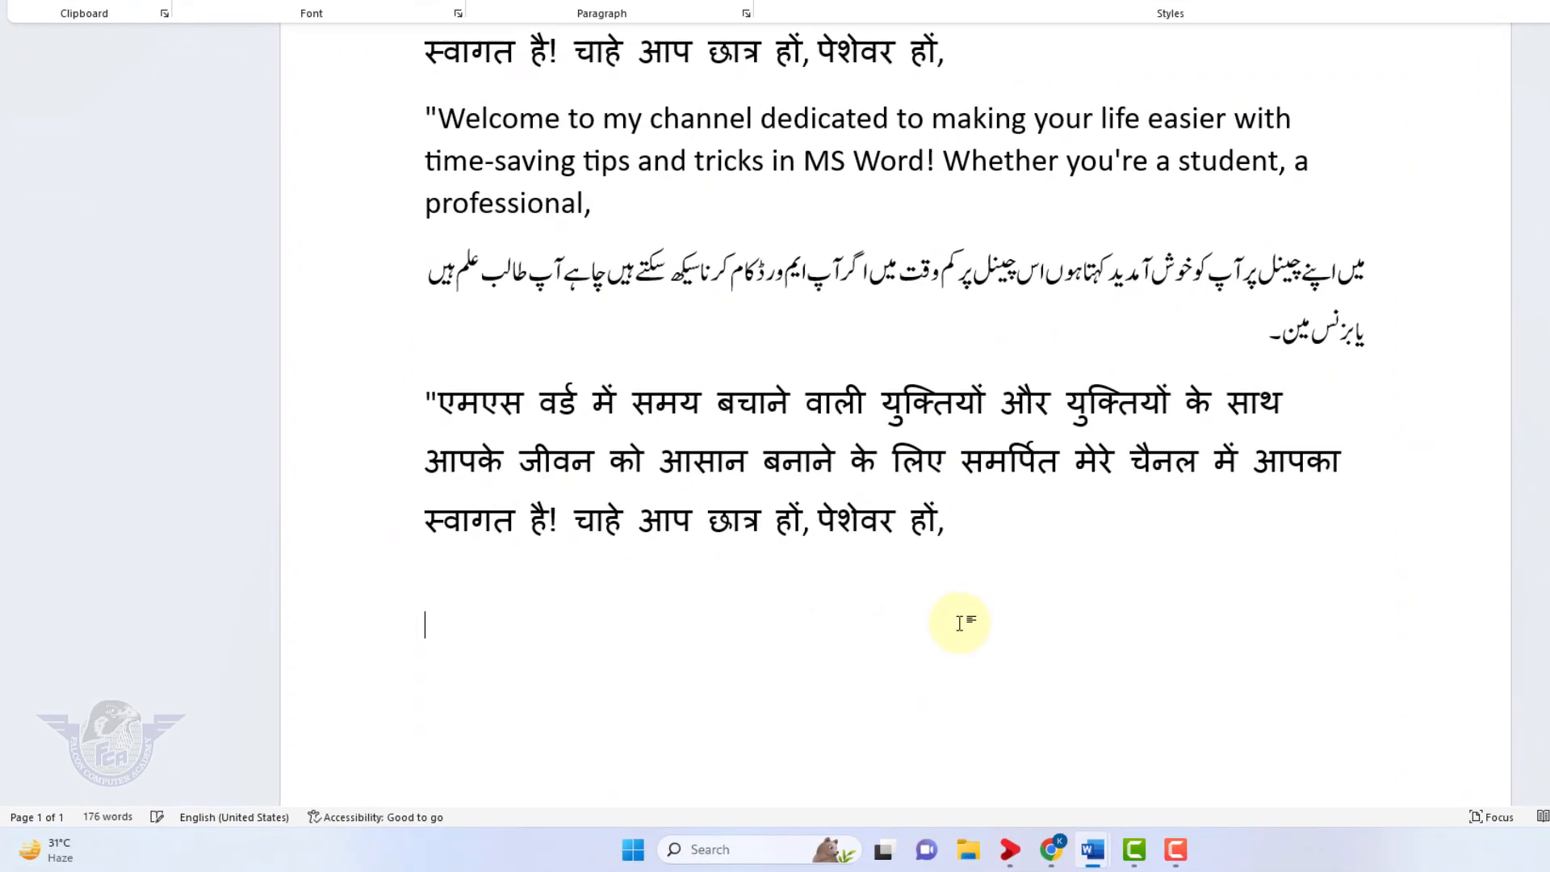
pyautogui.write('=data ')
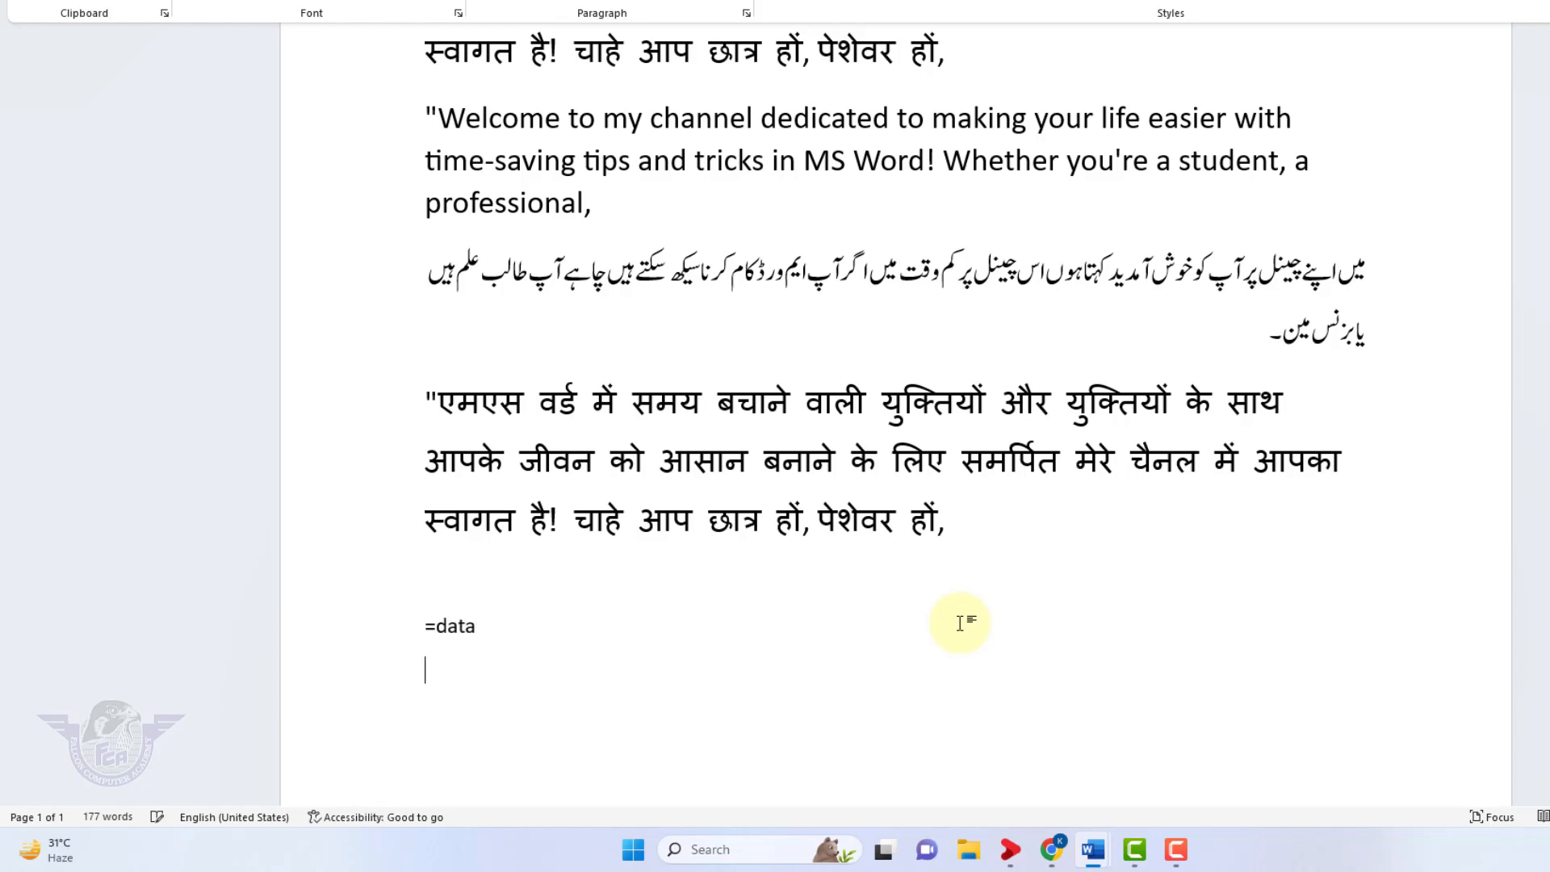
pyautogui.write('=data')
pyautogui.press('Return')
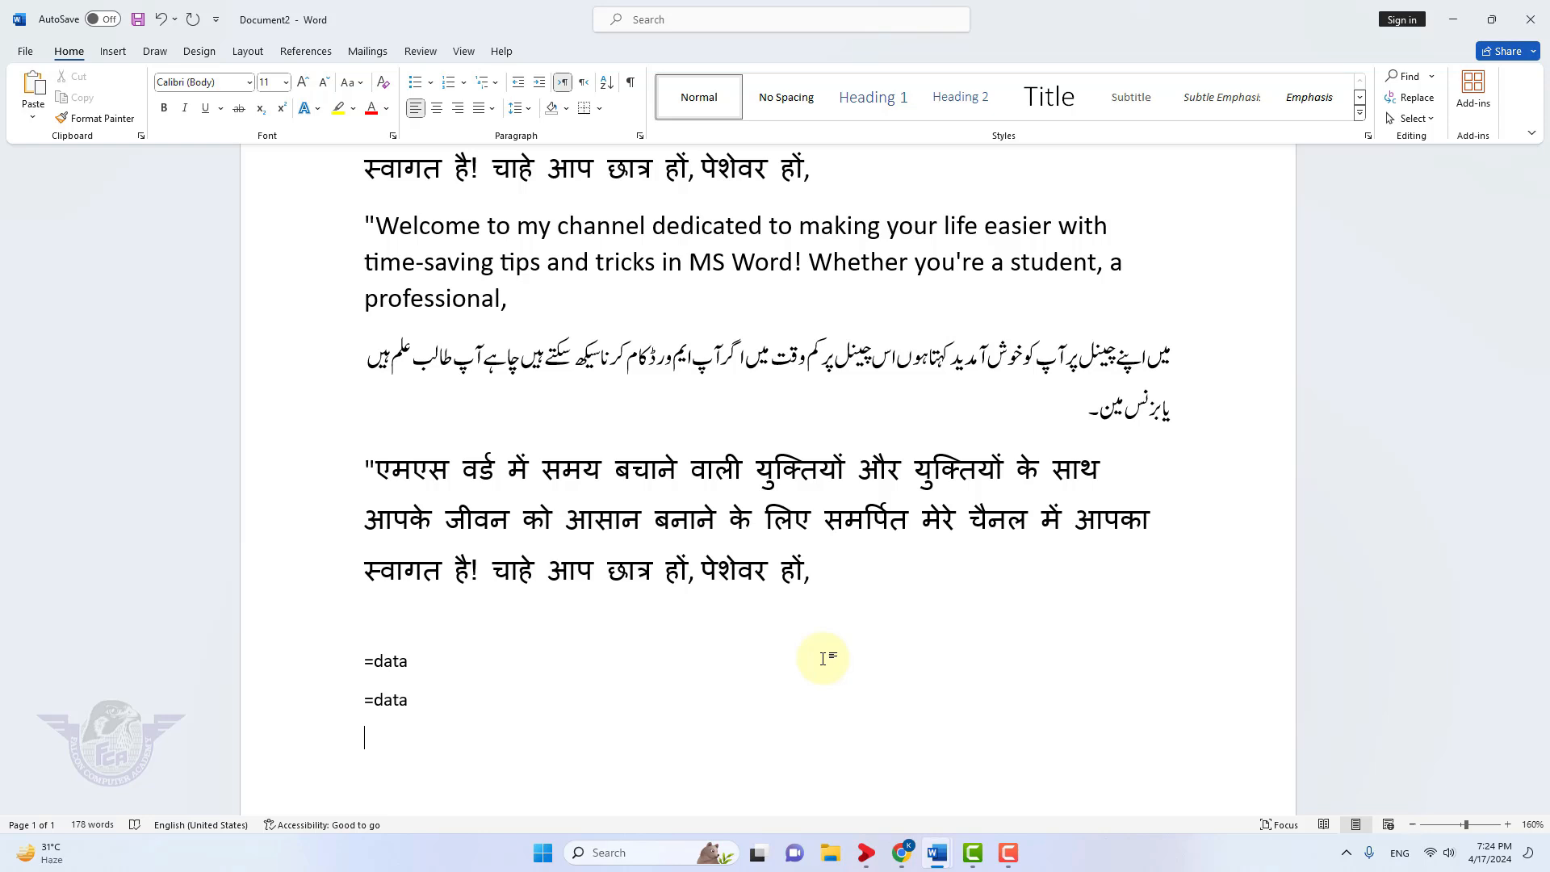
pyautogui.scroll(3, 939, 660)
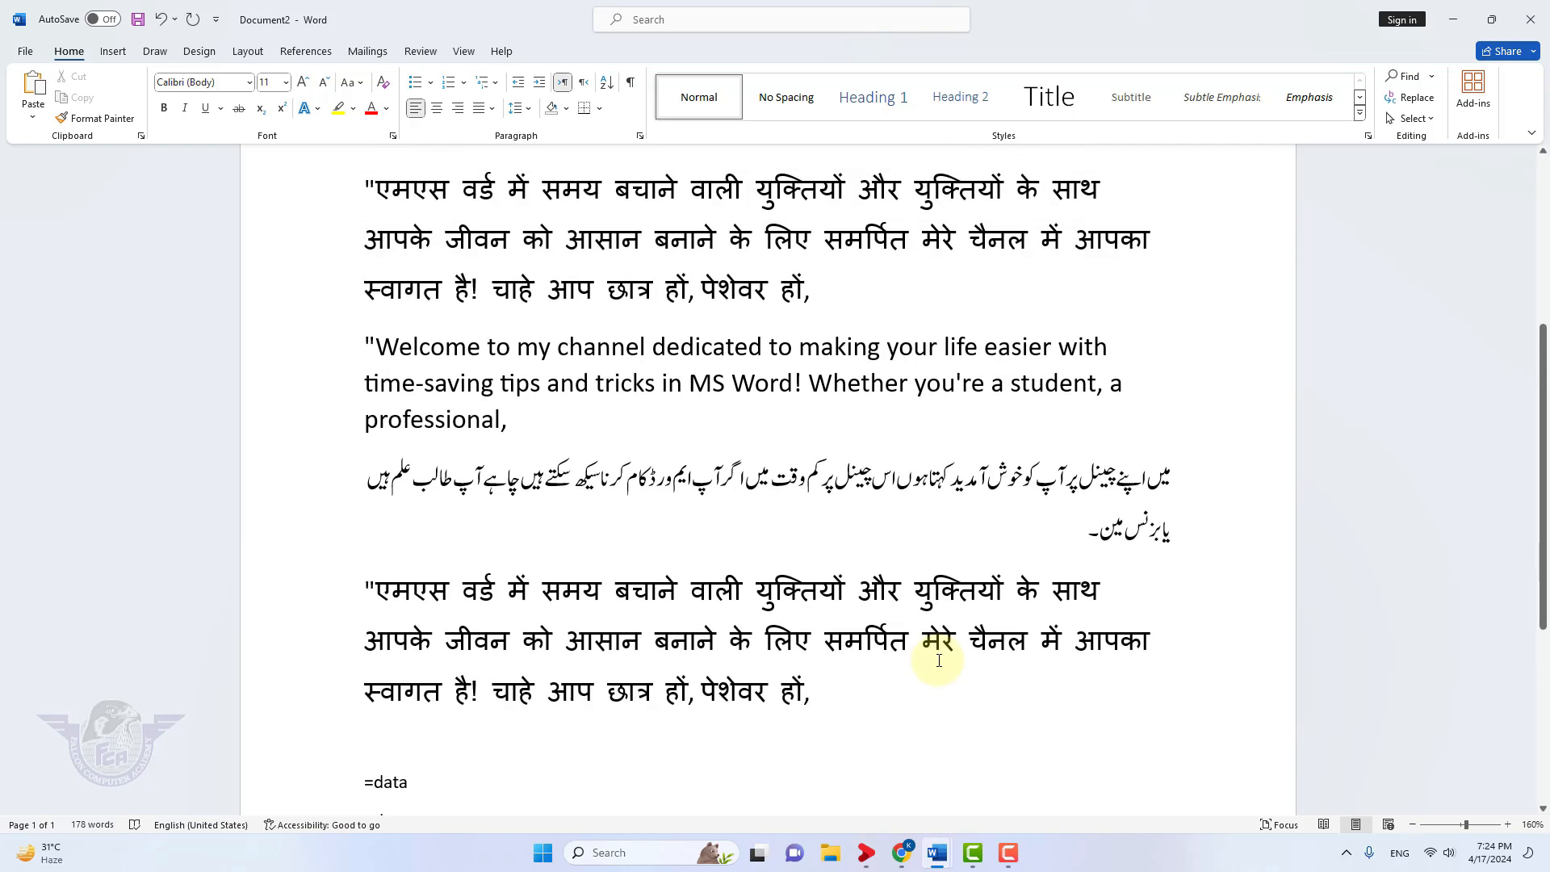